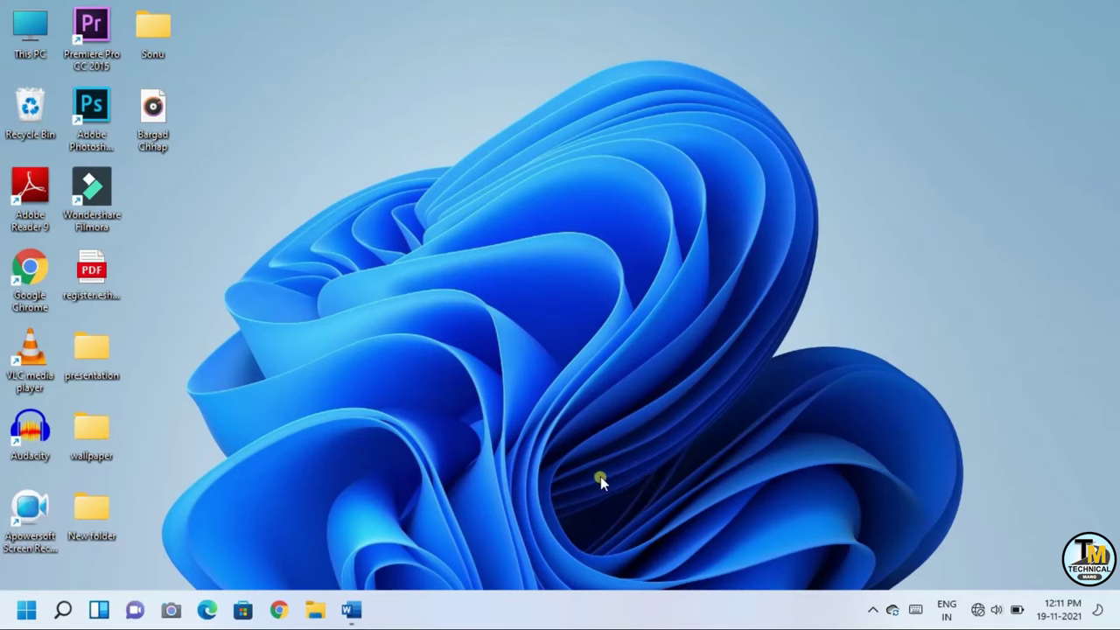
- Restore the minimized Word document window from the taskbar
{"action": "left_click", "coordinate": [350, 610]}
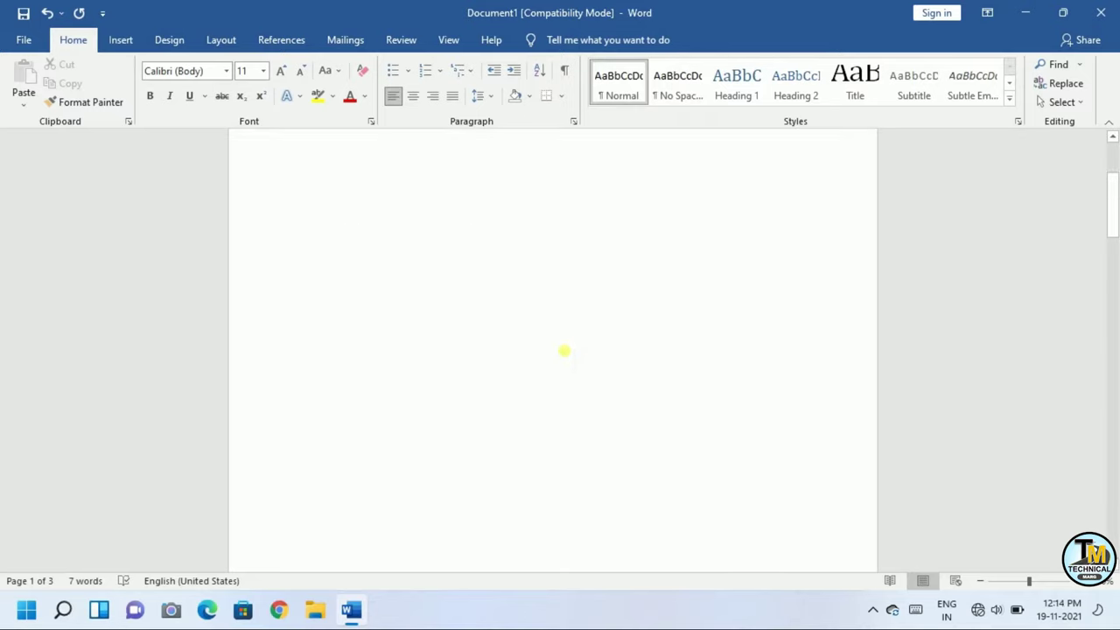
- Delete the empty paragraphs on the blank page after the greeting line with Backspace
{"action": "scroll", "coordinate": [563, 351], "scroll_direction": "down", "scroll_amount": 5}
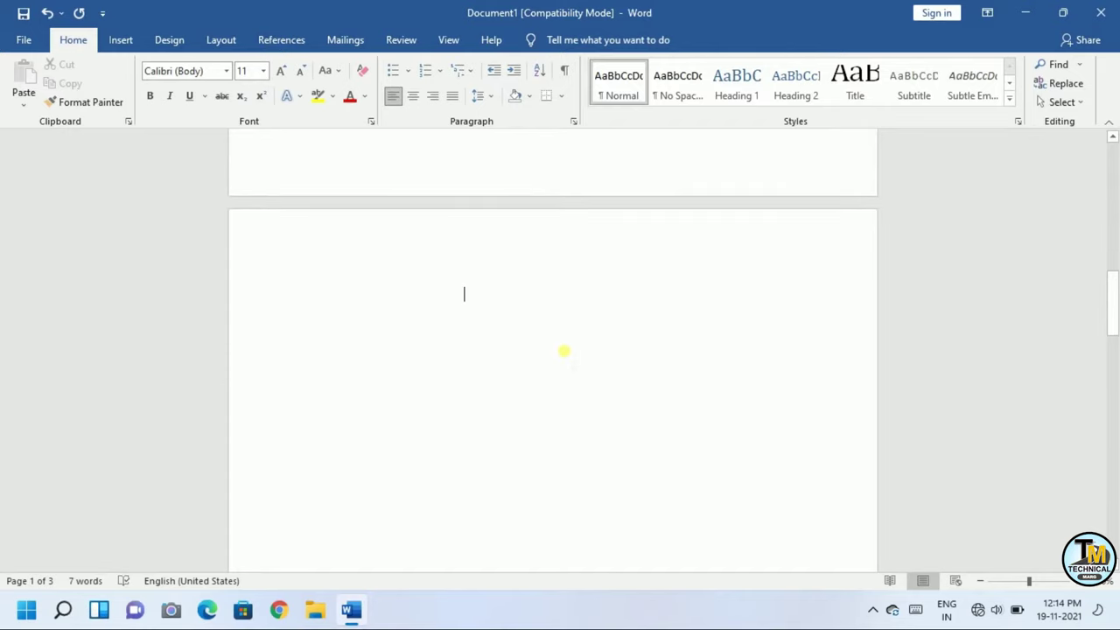
{"action": "scroll", "coordinate": [564, 351], "scroll_direction": "down", "scroll_amount": 5}
{"action": "scroll", "coordinate": [563, 351], "scroll_direction": "down", "scroll_amount": 5}
{"action": "scroll", "coordinate": [563, 351], "scroll_direction": "down", "scroll_amount": 6}
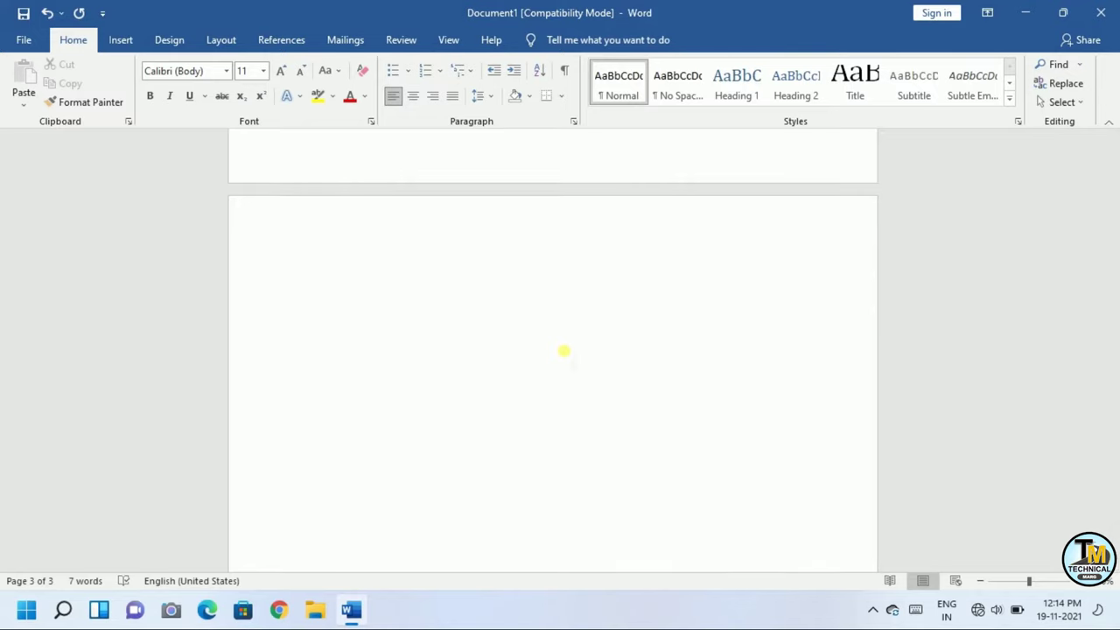
{"action": "scroll", "coordinate": [563, 351], "scroll_direction": "up", "scroll_amount": 5}
{"action": "scroll", "coordinate": [570, 355], "scroll_direction": "up", "scroll_amount": 5}
{"action": "scroll", "coordinate": [562, 350], "scroll_direction": "up", "scroll_amount": 10}
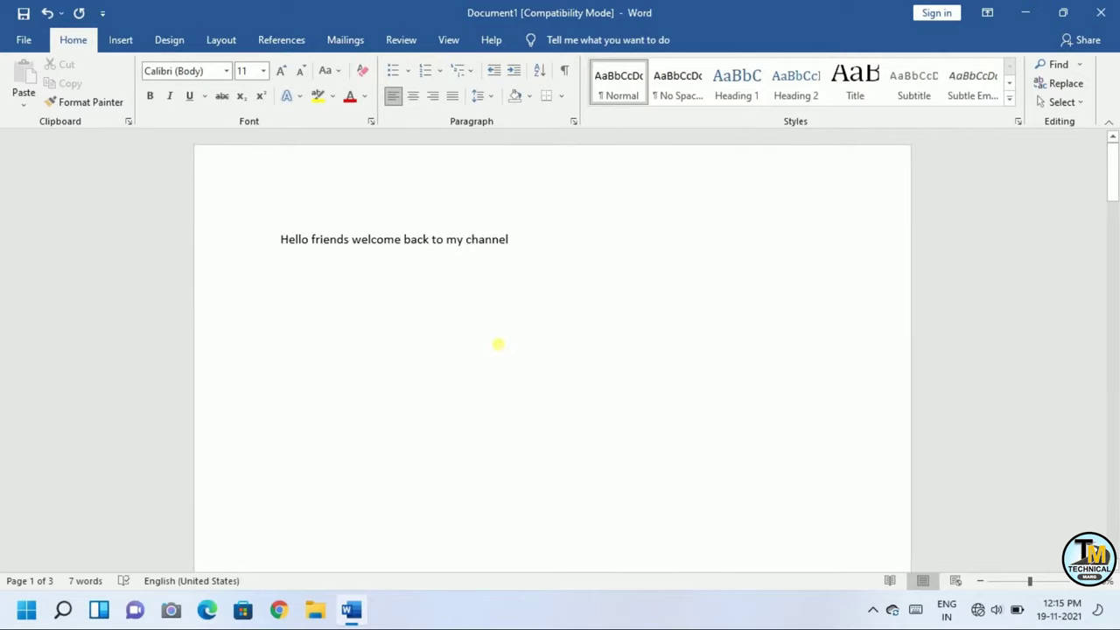
{"action": "scroll", "coordinate": [498, 344], "scroll_direction": "down", "scroll_amount": 5}
{"action": "scroll", "coordinate": [497, 344], "scroll_direction": "down", "scroll_amount": 1}
{"action": "scroll", "coordinate": [498, 344], "scroll_direction": "down", "scroll_amount": 1}
{"action": "scroll", "coordinate": [497, 344], "scroll_direction": "down", "scroll_amount": 2}
{"action": "scroll", "coordinate": [481, 371], "scroll_direction": "down", "scroll_amount": 2}
{"action": "scroll", "coordinate": [481, 371], "scroll_direction": "down", "scroll_amount": 2}
{"action": "scroll", "coordinate": [485, 377], "scroll_direction": "down", "scroll_amount": 2}
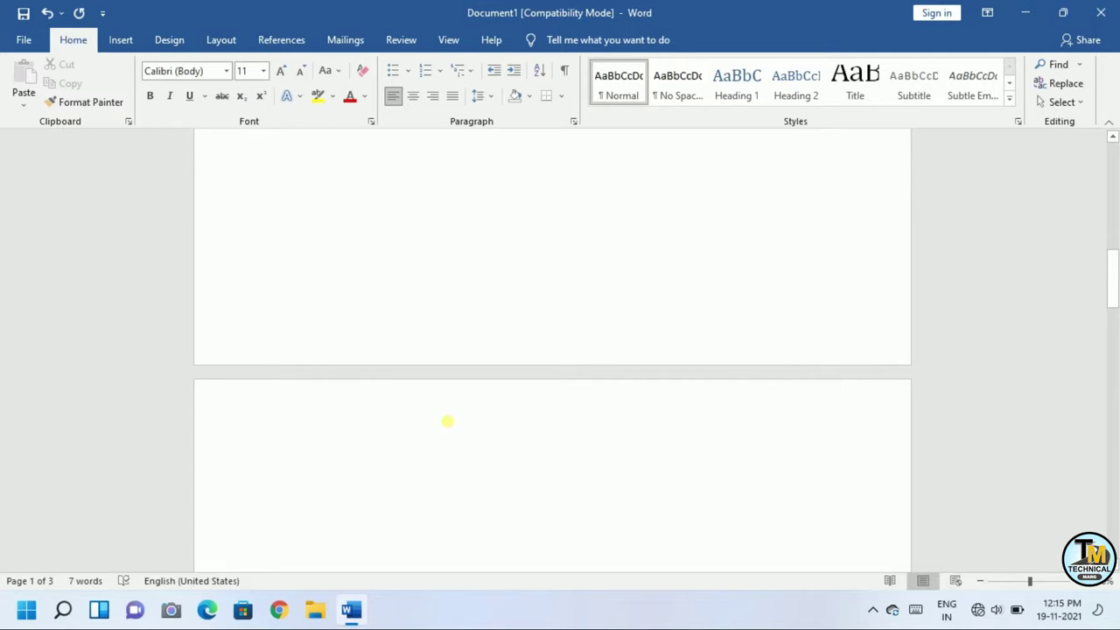
{"action": "left_click", "coordinate": [520, 493]}
{"action": "key", "text": "BackSpace"}
{"action": "key", "text": "BackSpace"}
{"action": "key", "text": "BackSpace"}
{"action": "key", "text": "BackSpace"}
{"action": "key", "text": "BackSpace"}
{"action": "key", "text": "BackSpace"}
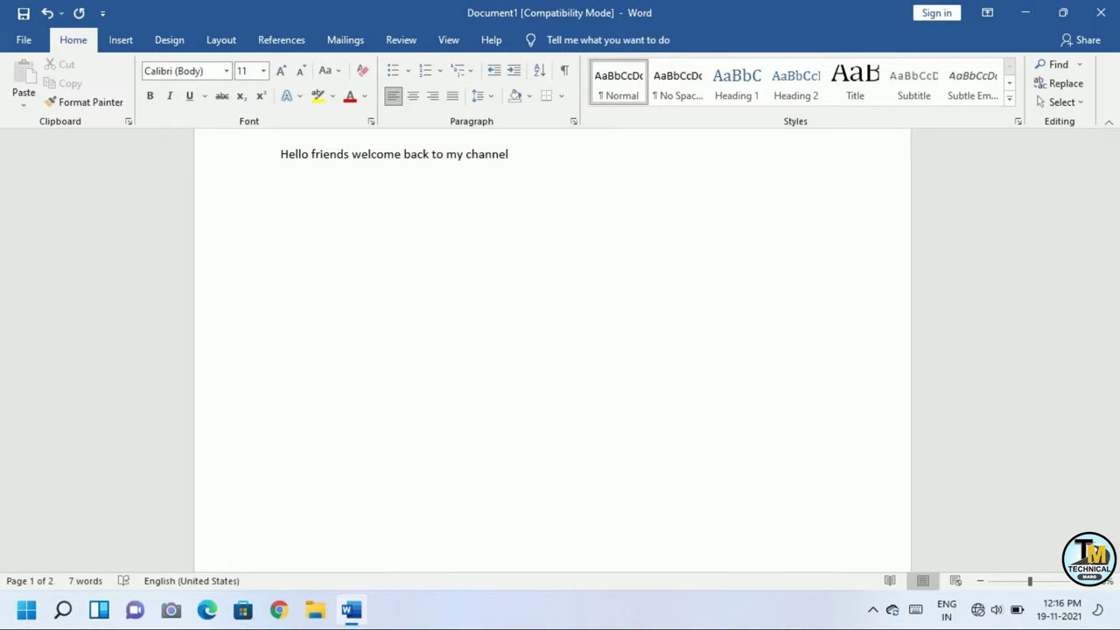
- Scroll through the greeting document to confirm it now has two pages
{"action": "scroll", "coordinate": [607, 412], "scroll_direction": "up", "scroll_amount": 2}
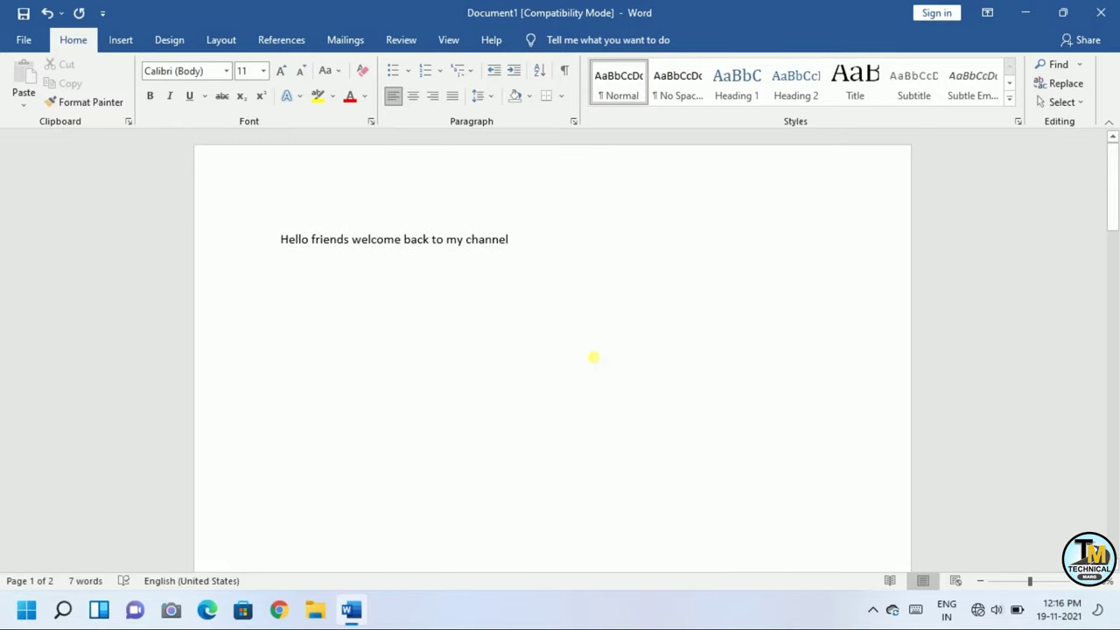
{"action": "scroll", "coordinate": [593, 357], "scroll_direction": "down", "scroll_amount": 3}
{"action": "scroll", "coordinate": [586, 359], "scroll_direction": "down", "scroll_amount": 2}
{"action": "scroll", "coordinate": [581, 360], "scroll_direction": "down", "scroll_amount": 3}
{"action": "scroll", "coordinate": [558, 381], "scroll_direction": "down", "scroll_amount": 3}
{"action": "scroll", "coordinate": [558, 376], "scroll_direction": "up", "scroll_amount": 1}
{"action": "scroll", "coordinate": [557, 351], "scroll_direction": "down", "scroll_amount": 2}
{"action": "scroll", "coordinate": [558, 350], "scroll_direction": "down", "scroll_amount": 2}
{"action": "scroll", "coordinate": [557, 351], "scroll_direction": "down", "scroll_amount": 2}
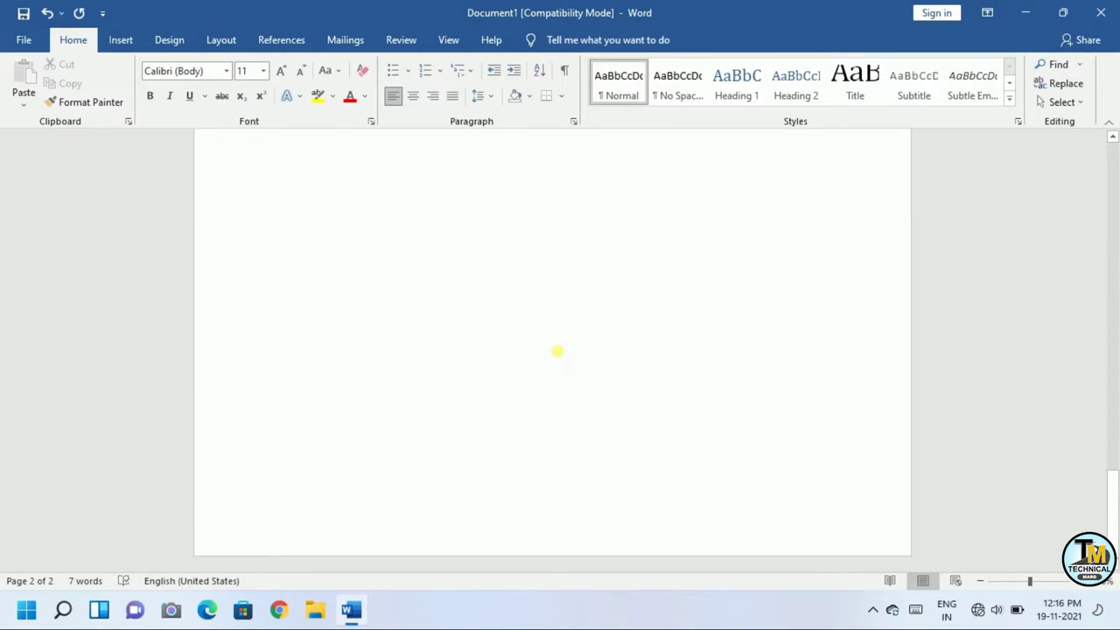
{"action": "scroll", "coordinate": [557, 351], "scroll_direction": "up", "scroll_amount": 5}
{"action": "scroll", "coordinate": [557, 351], "scroll_direction": "up", "scroll_amount": 2}
{"action": "scroll", "coordinate": [558, 351], "scroll_direction": "up", "scroll_amount": 1}
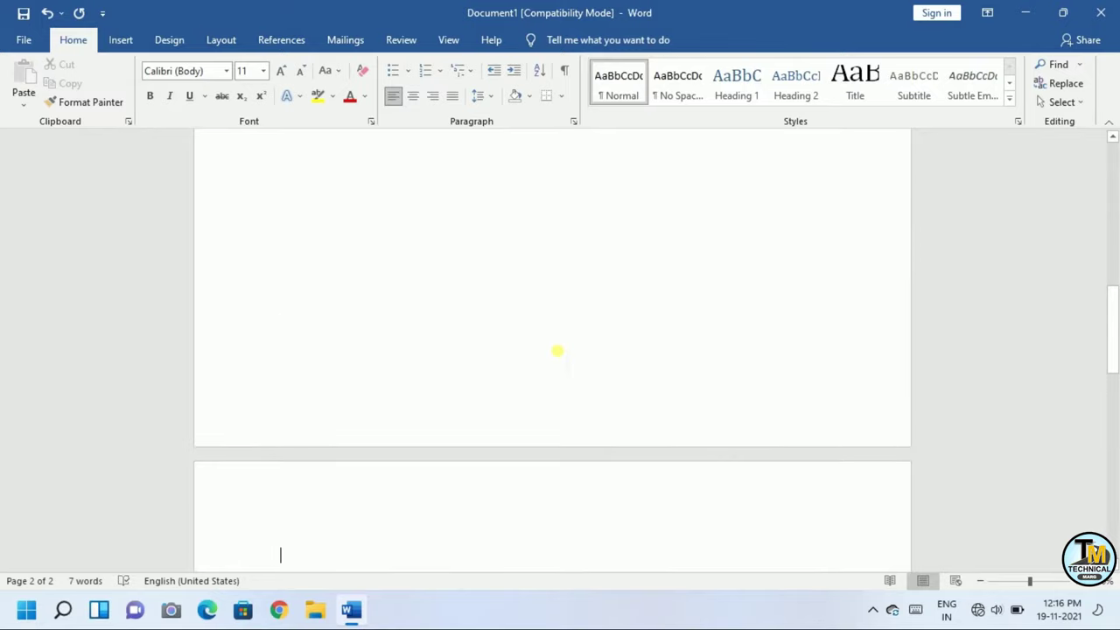
{"action": "scroll", "coordinate": [525, 349], "scroll_direction": "up", "scroll_amount": 6}
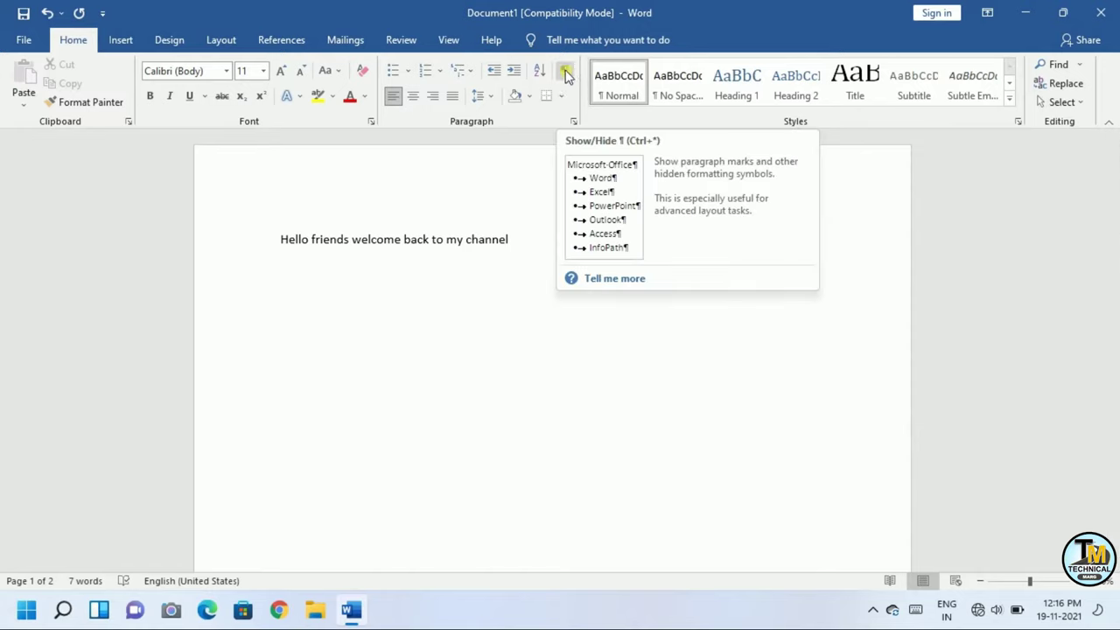
- Show formatting marks and delete the page break after 'Hello friends welcome back to my channel'
{"action": "left_click", "coordinate": [565, 74]}
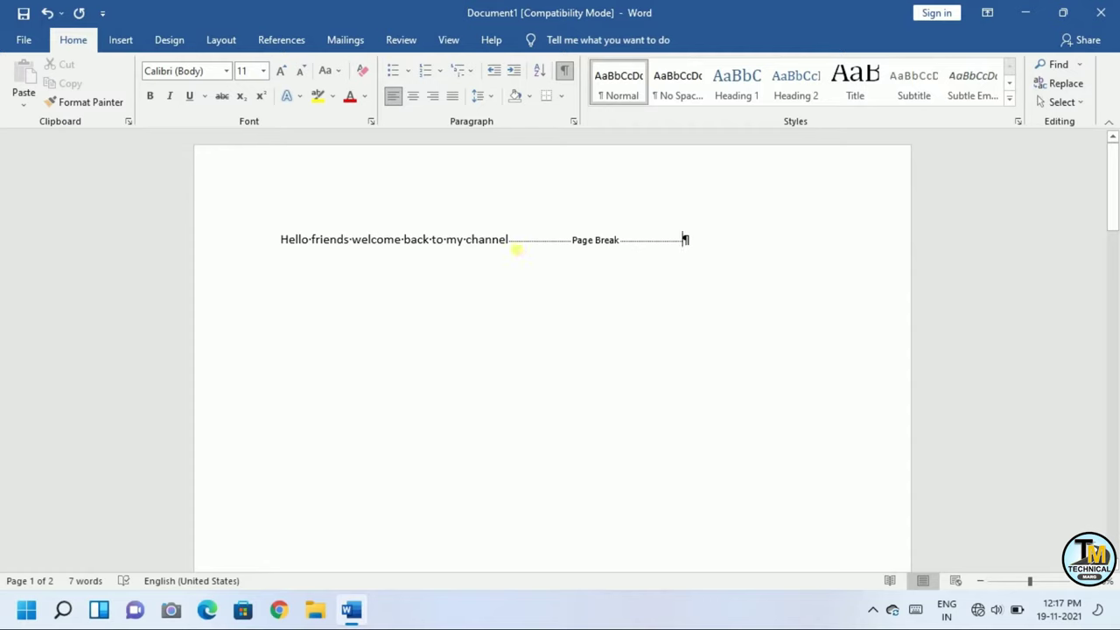
{"action": "left_click_drag", "start_coordinate": [514, 247], "coordinate": [659, 250]}
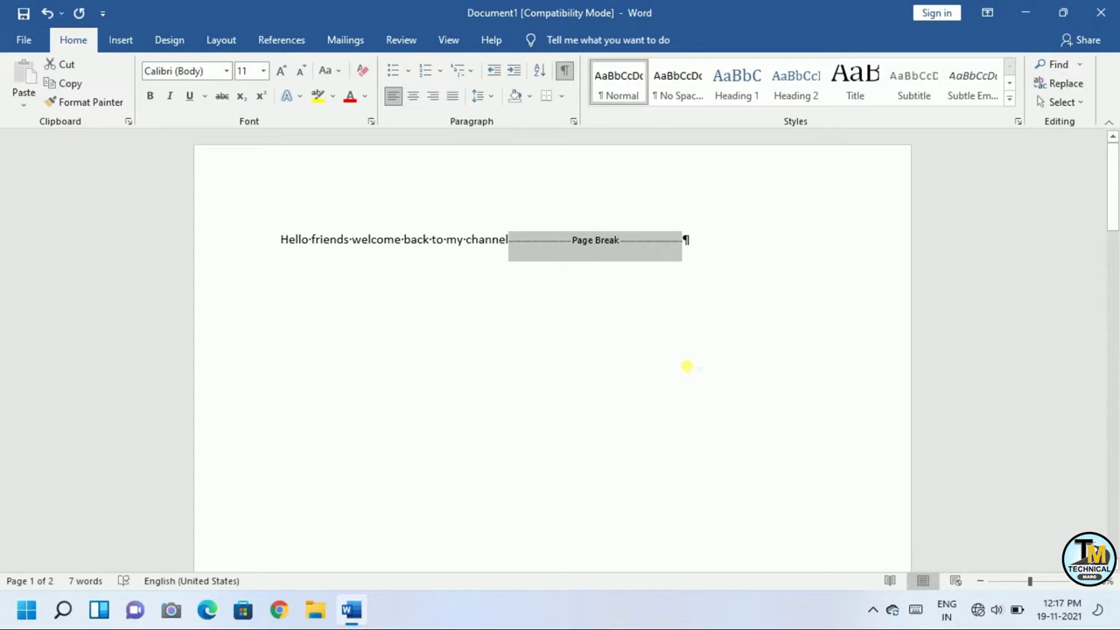
{"action": "key", "text": "Delete"}
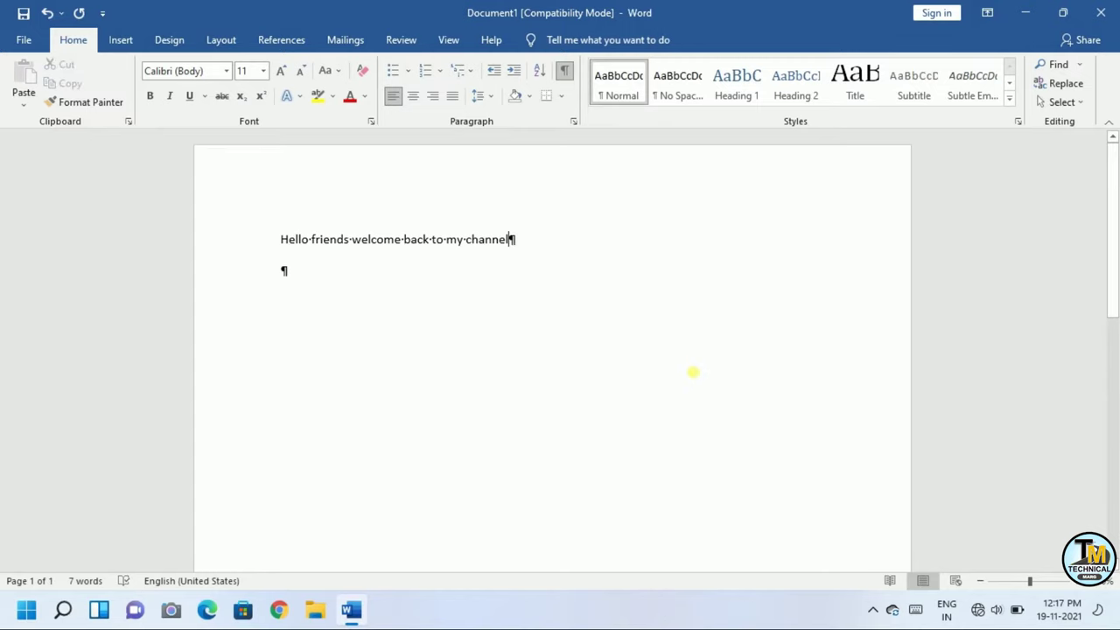
{"action": "scroll", "coordinate": [693, 371], "scroll_direction": "down", "scroll_amount": 1}
{"action": "scroll", "coordinate": [693, 372], "scroll_direction": "up", "scroll_amount": 1}
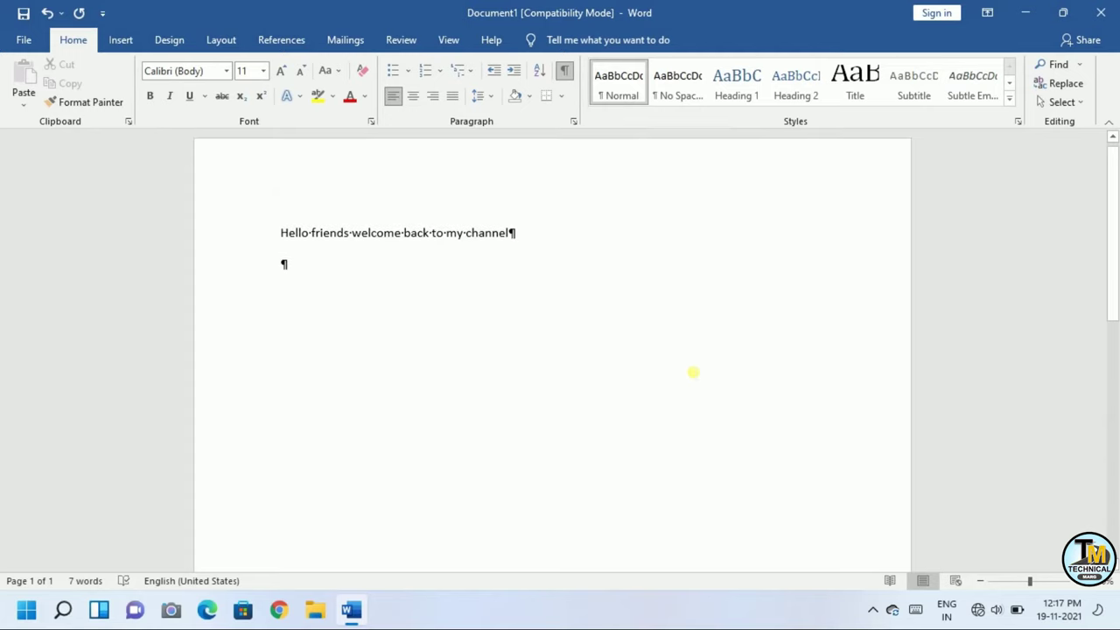
{"action": "scroll", "coordinate": [693, 372], "scroll_direction": "down", "scroll_amount": 5}
{"action": "scroll", "coordinate": [693, 372], "scroll_direction": "down", "scroll_amount": 2}
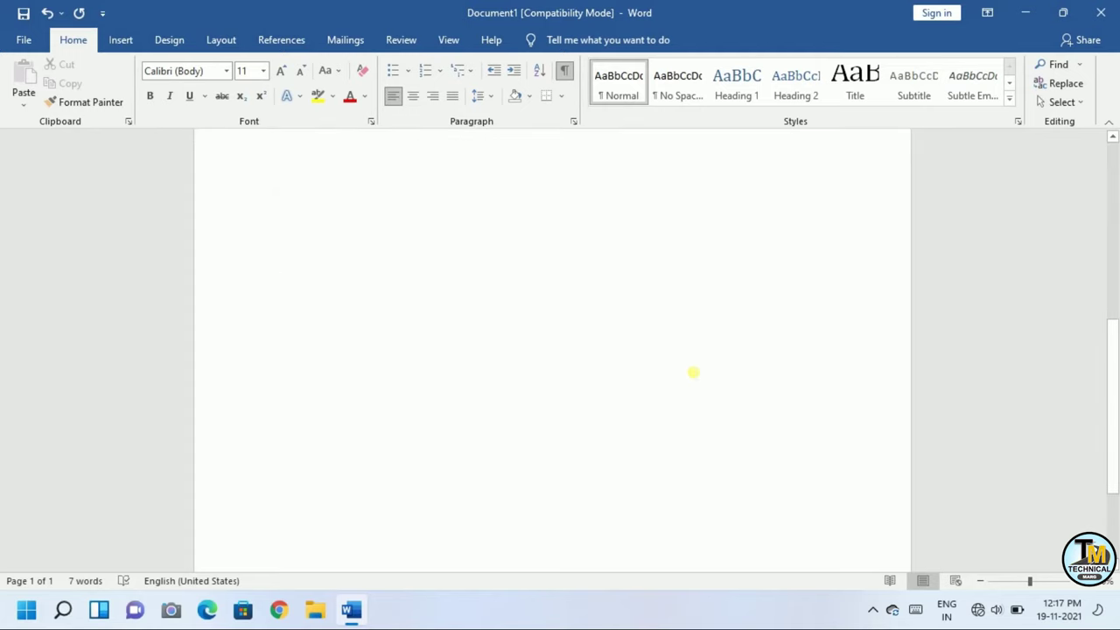
{"action": "scroll", "coordinate": [693, 372], "scroll_direction": "down", "scroll_amount": 2}
{"action": "scroll", "coordinate": [693, 371], "scroll_direction": "down", "scroll_amount": 2}
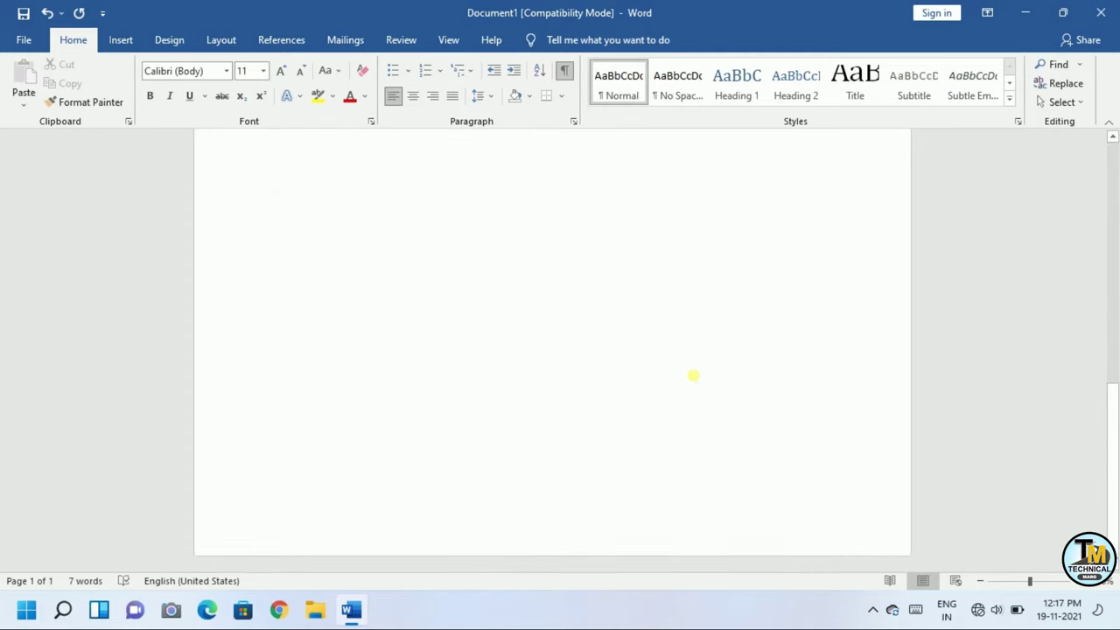
{"action": "scroll", "coordinate": [693, 375], "scroll_direction": "up", "scroll_amount": 3}
{"action": "scroll", "coordinate": [693, 375], "scroll_direction": "up", "scroll_amount": 3}
{"action": "scroll", "coordinate": [693, 375], "scroll_direction": "up", "scroll_amount": 4}
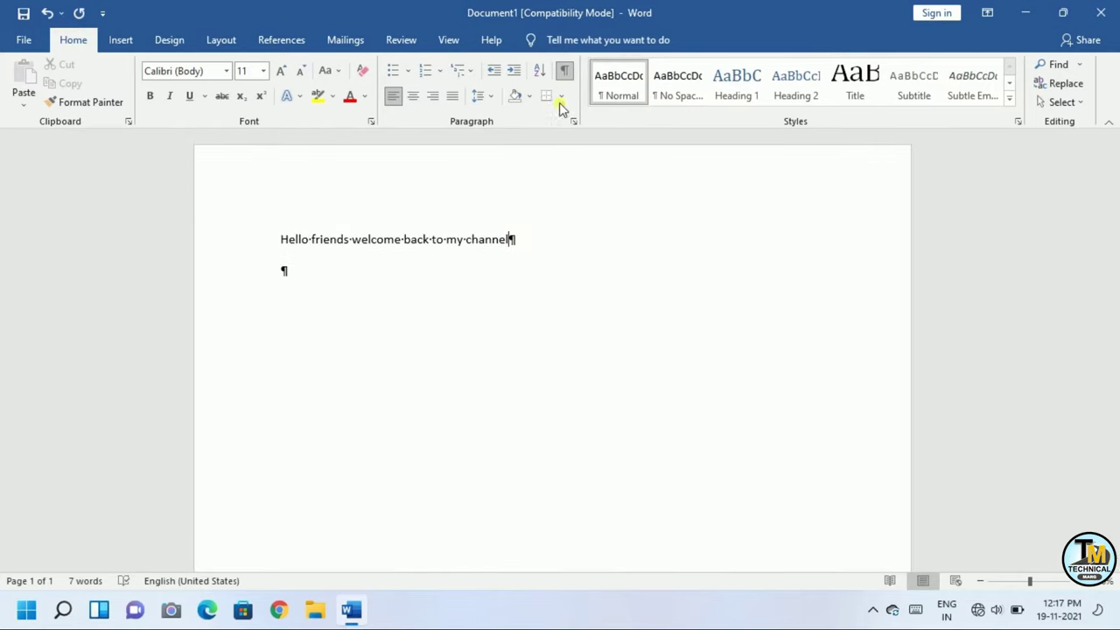
- Turn off the Show/Hide ¶ formatting marks
{"action": "left_click", "coordinate": [564, 72]}
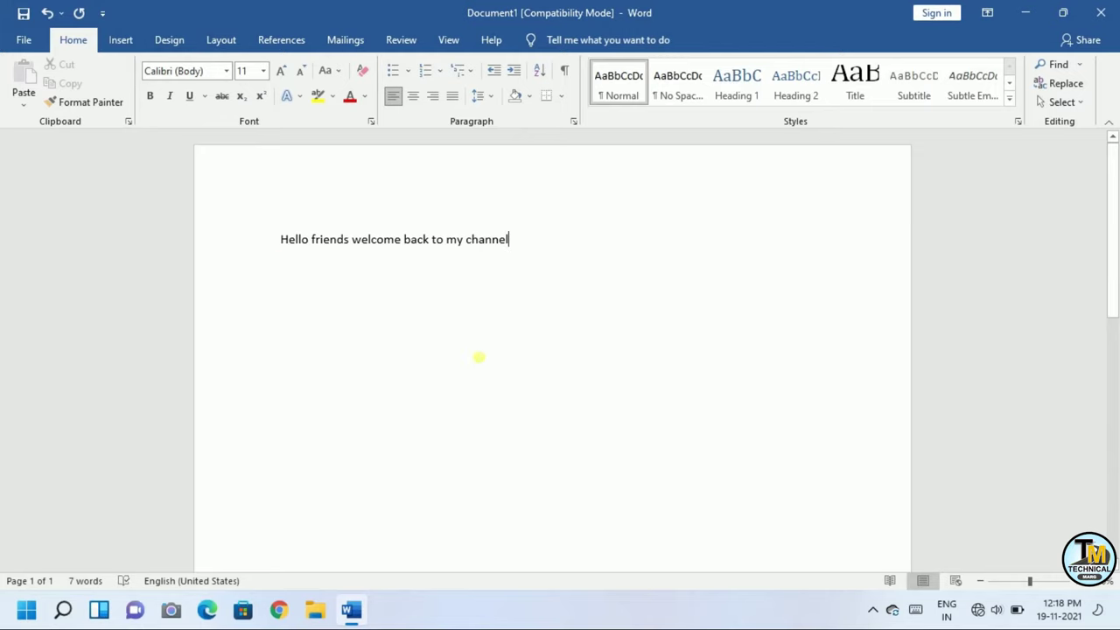
{"action": "scroll", "coordinate": [687, 413], "scroll_direction": "down", "scroll_amount": 5}
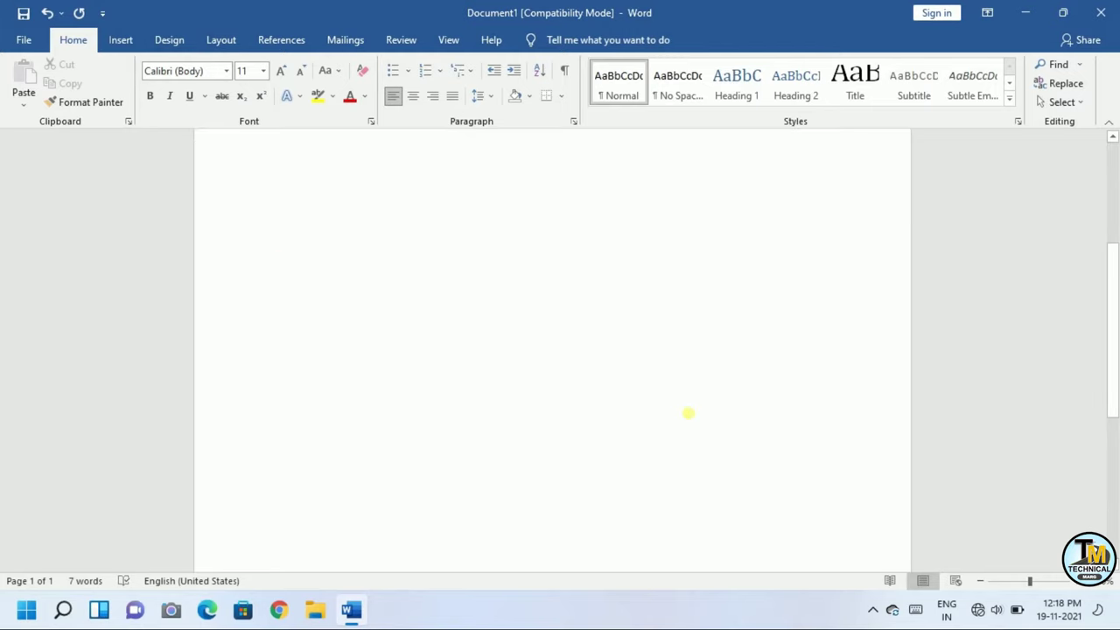
{"action": "scroll", "coordinate": [688, 413], "scroll_direction": "up", "scroll_amount": 5}
- Insert a page break with Ctrl+Enter so the document spans three pages again
{"action": "key", "text": "ctrl+Return"}
{"action": "key", "text": "ctrl+Return"}
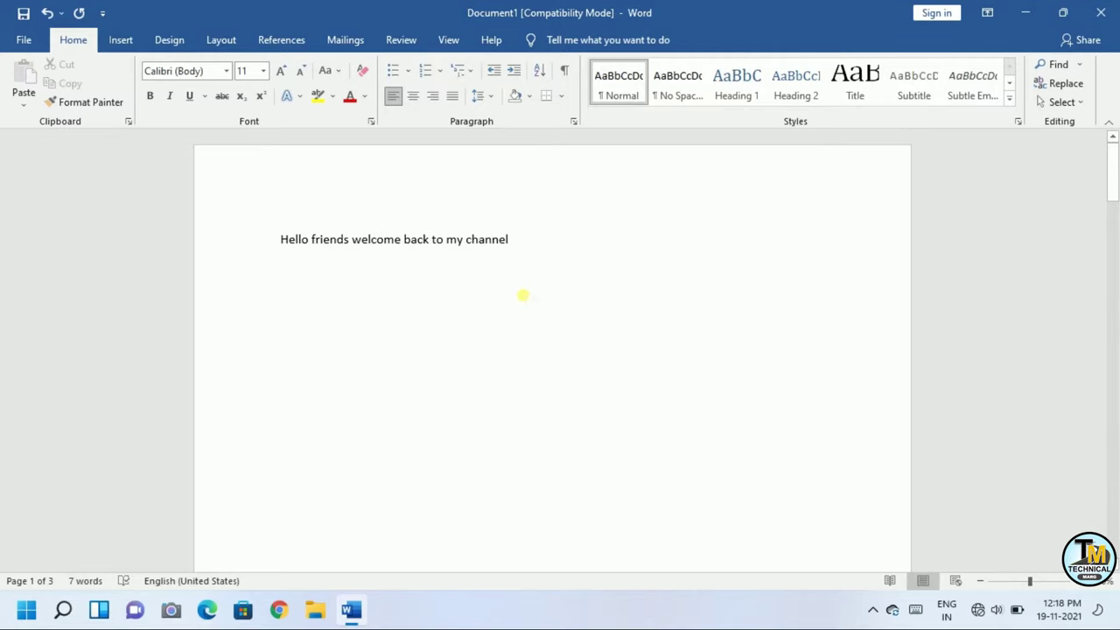
{"action": "scroll", "coordinate": [542, 305], "scroll_direction": "down", "scroll_amount": 5}
{"action": "scroll", "coordinate": [543, 306], "scroll_direction": "down", "scroll_amount": 3}
{"action": "scroll", "coordinate": [542, 315], "scroll_direction": "down", "scroll_amount": 2}
{"action": "scroll", "coordinate": [542, 321], "scroll_direction": "down", "scroll_amount": 3}
{"action": "scroll", "coordinate": [543, 322], "scroll_direction": "down", "scroll_amount": 2}
{"action": "scroll", "coordinate": [542, 322], "scroll_direction": "down", "scroll_amount": 3}
{"action": "left_click", "coordinate": [542, 322]}
{"action": "scroll", "coordinate": [542, 322], "scroll_direction": "down", "scroll_amount": 2}
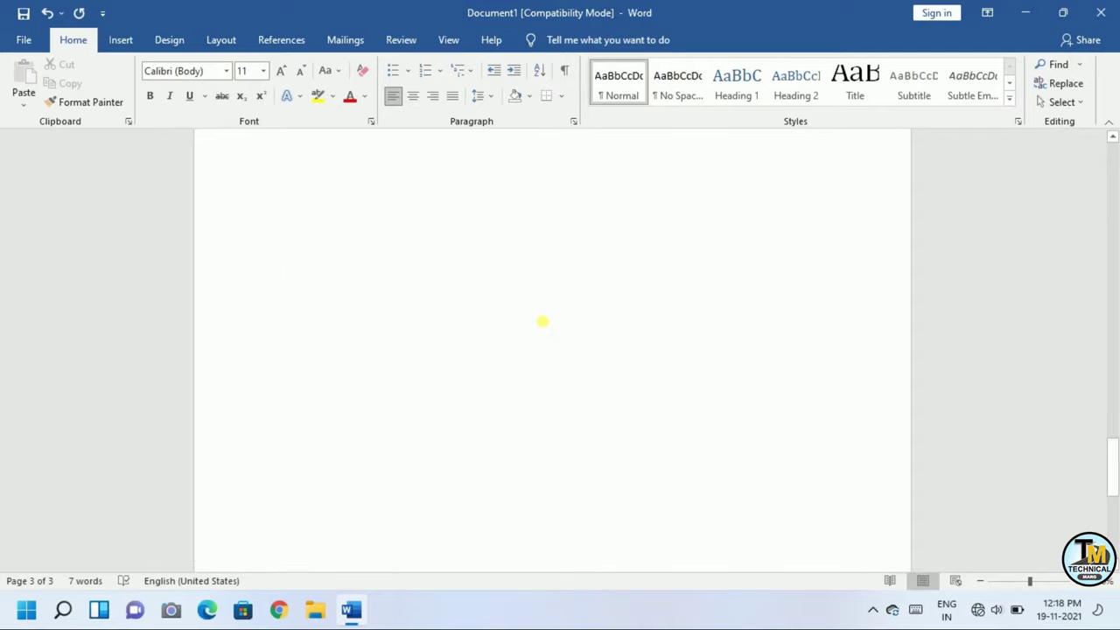
- Return to the top of the document and switch to the View tab
{"action": "scroll", "coordinate": [542, 322], "scroll_direction": "up", "scroll_amount": 2}
{"action": "scroll", "coordinate": [542, 322], "scroll_direction": "up", "scroll_amount": 2}
{"action": "scroll", "coordinate": [542, 322], "scroll_direction": "up", "scroll_amount": 2}
{"action": "scroll", "coordinate": [542, 322], "scroll_direction": "up", "scroll_amount": 2}
{"action": "scroll", "coordinate": [544, 323], "scroll_direction": "up", "scroll_amount": 2}
{"action": "scroll", "coordinate": [546, 326], "scroll_direction": "up", "scroll_amount": 2}
{"action": "scroll", "coordinate": [549, 328], "scroll_direction": "up", "scroll_amount": 2}
{"action": "scroll", "coordinate": [547, 326], "scroll_direction": "up", "scroll_amount": 2}
{"action": "scroll", "coordinate": [544, 324], "scroll_direction": "up", "scroll_amount": 2}
{"action": "scroll", "coordinate": [542, 321], "scroll_direction": "up", "scroll_amount": 2}
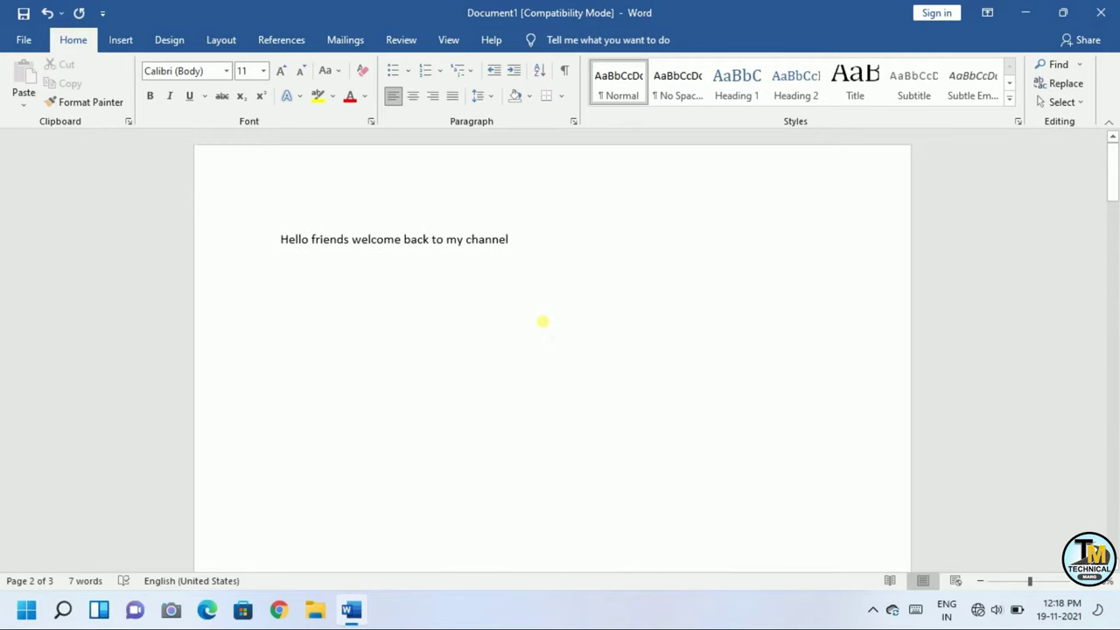
{"action": "left_click", "coordinate": [449, 41]}
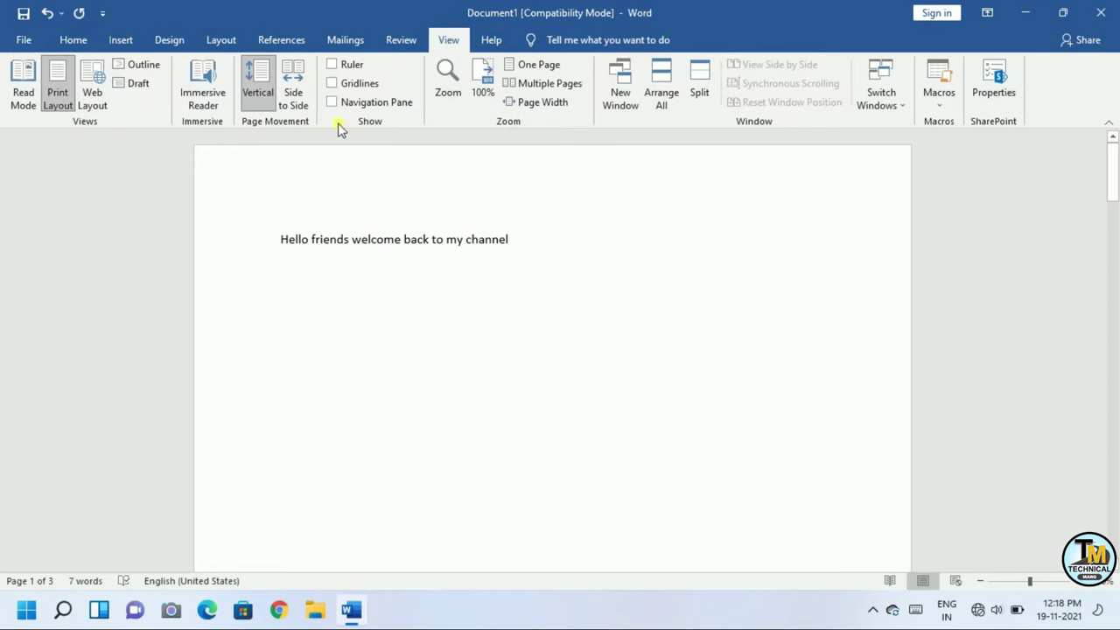
- Show page thumbnails in the Navigation Pane and delete the blank third page from page 2
{"action": "left_click", "coordinate": [333, 103]}
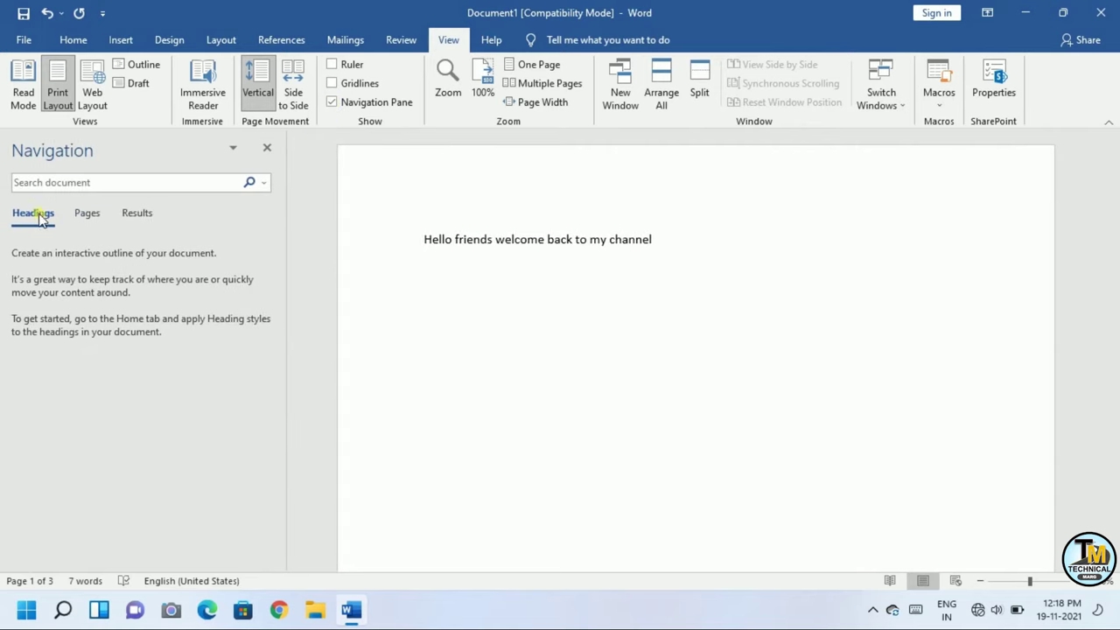
{"action": "left_click", "coordinate": [84, 217]}
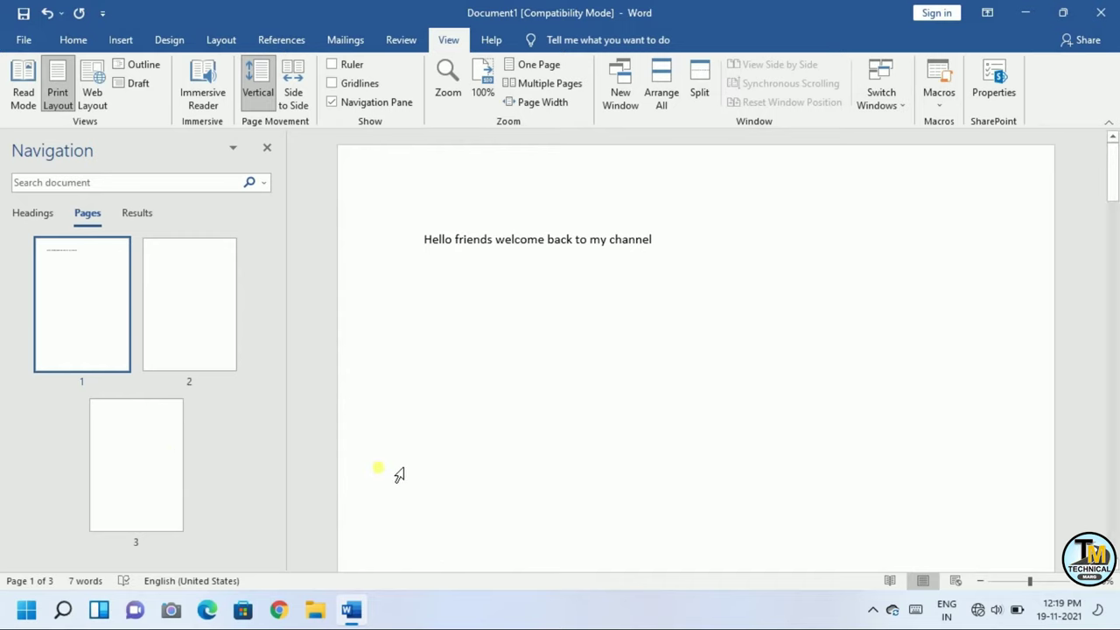
{"action": "left_click", "coordinate": [191, 336]}
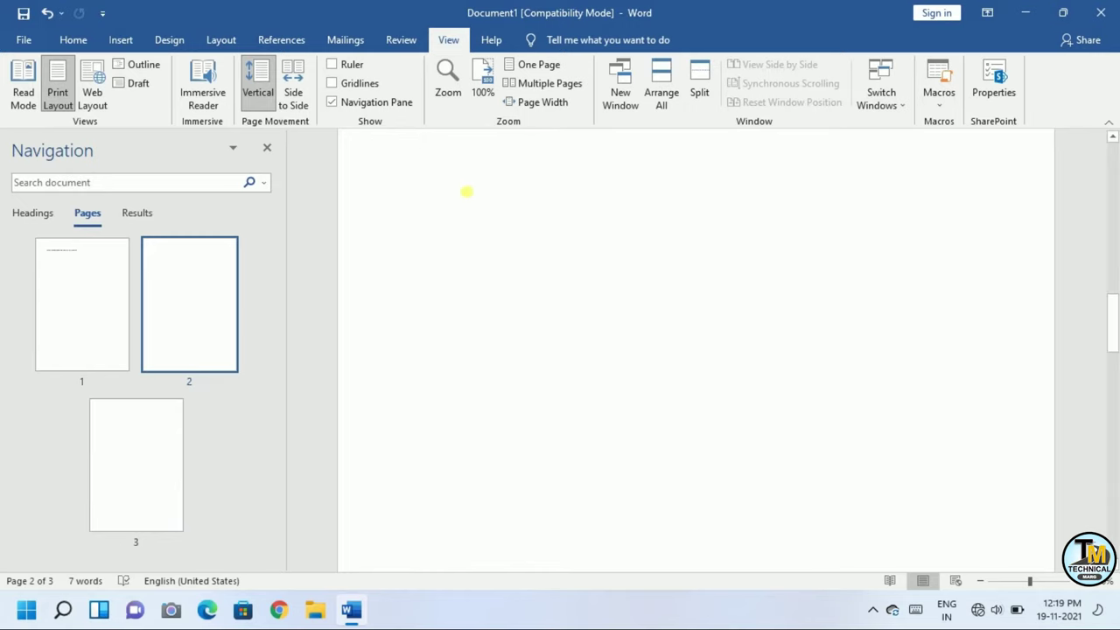
{"action": "left_click", "coordinate": [453, 219]}
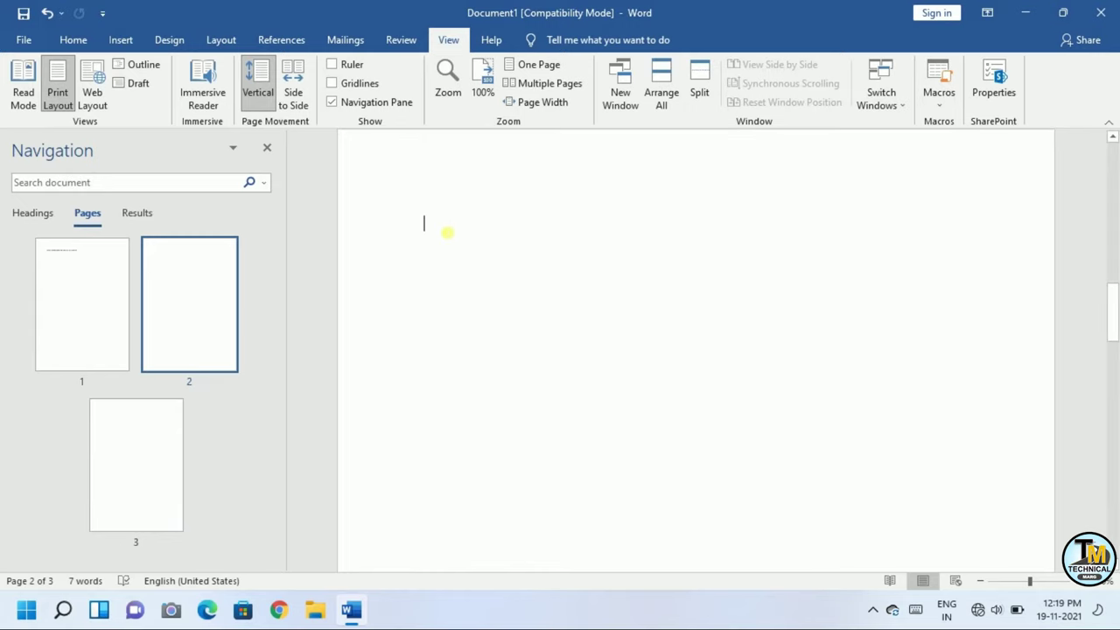
{"action": "left_click", "coordinate": [170, 333]}
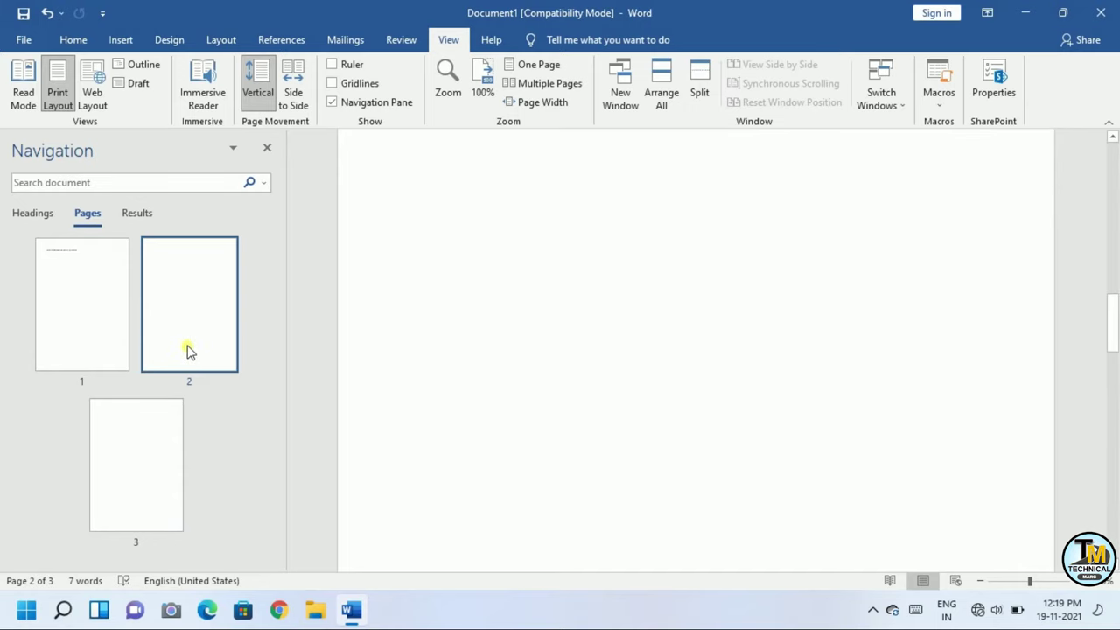
{"action": "key", "text": "BackSpace"}
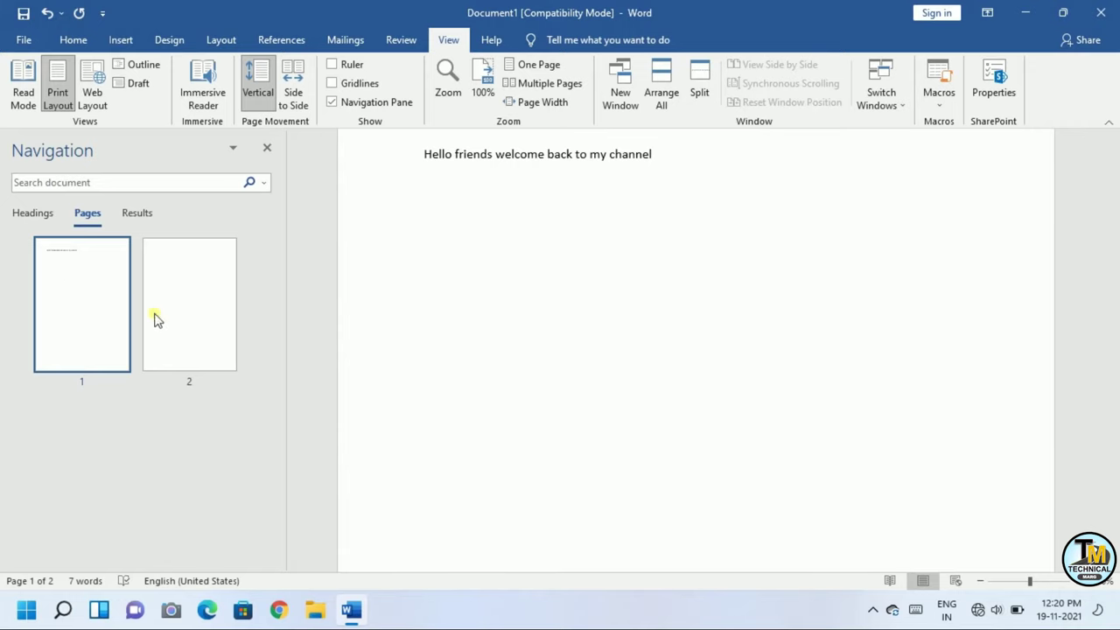
- Select the blank second page thumbnail and delete that page with Backspace and Delete
{"action": "left_click", "coordinate": [215, 312]}
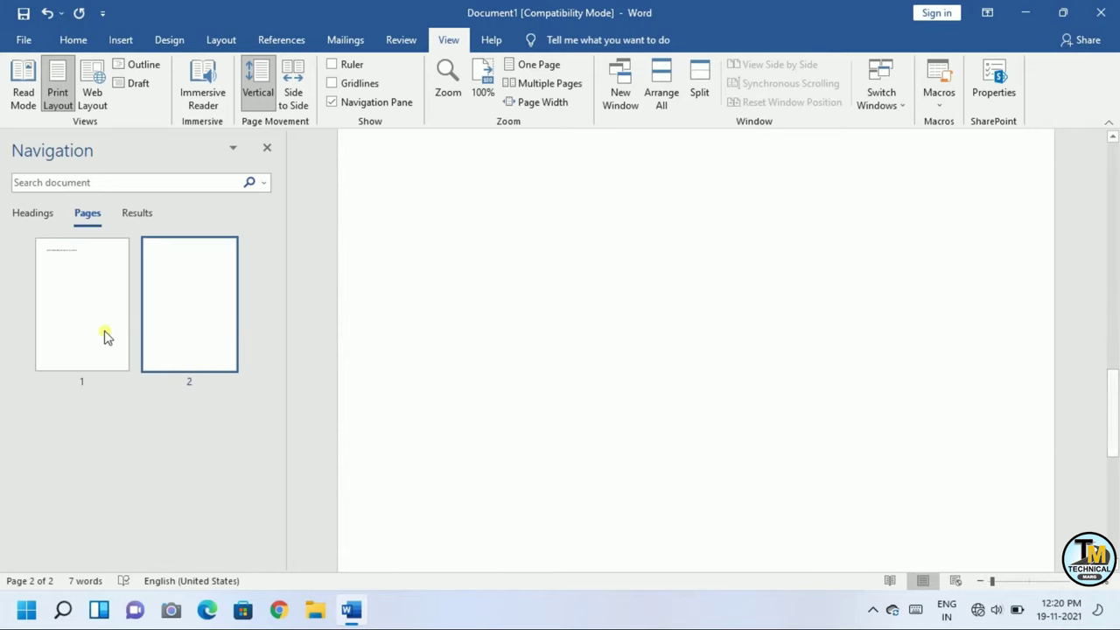
{"action": "left_click", "coordinate": [106, 346]}
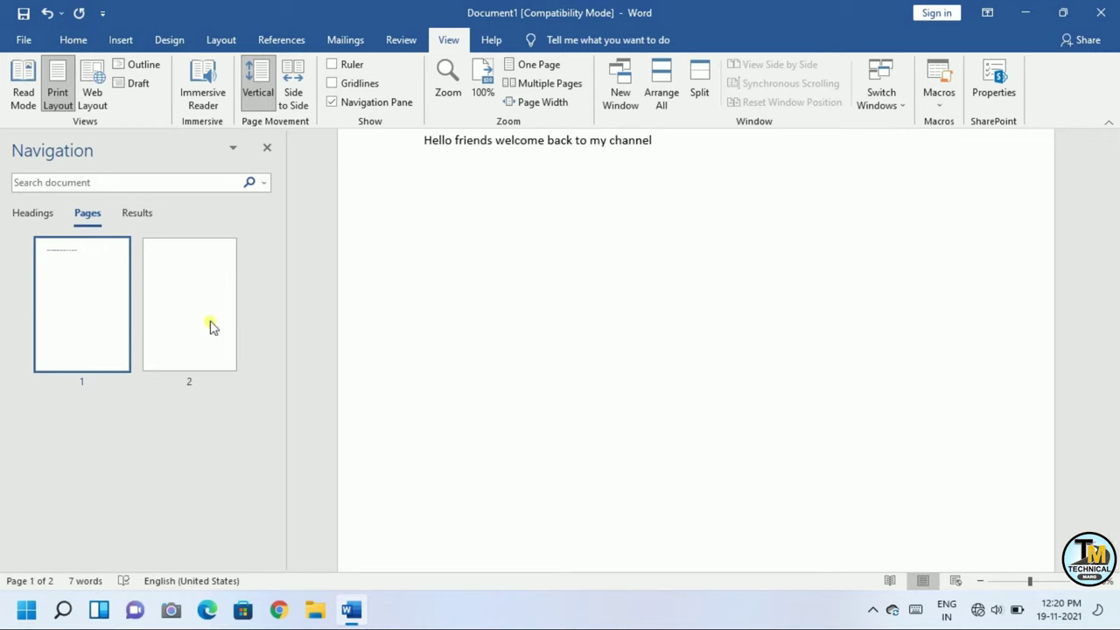
{"action": "left_click", "coordinate": [210, 327]}
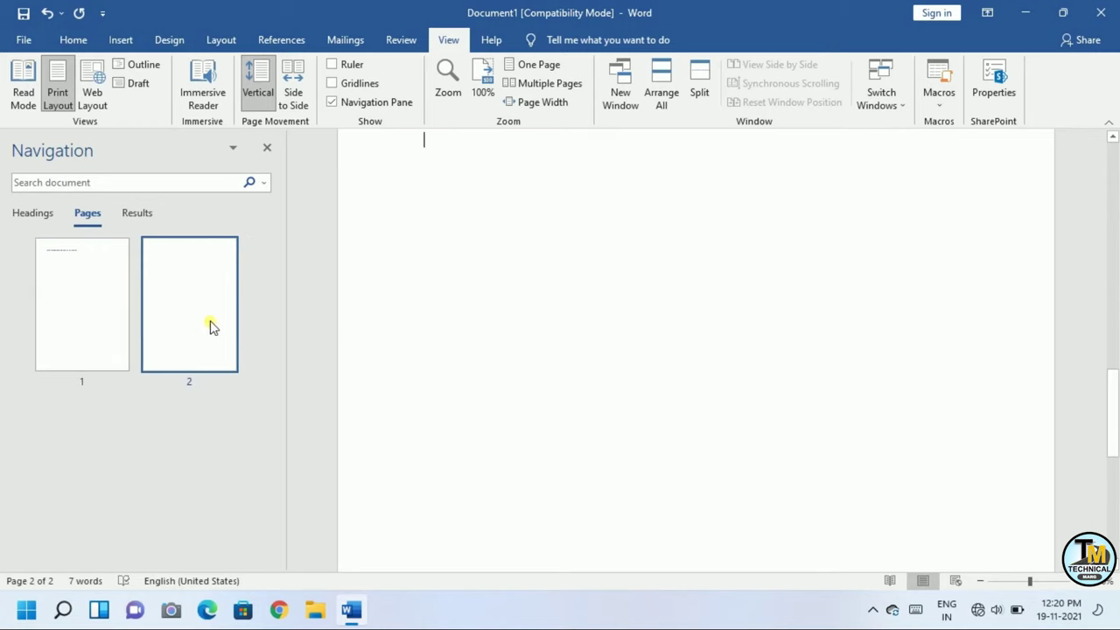
{"action": "key", "text": "BackSpace"}
{"action": "key", "text": "BackSpace"}
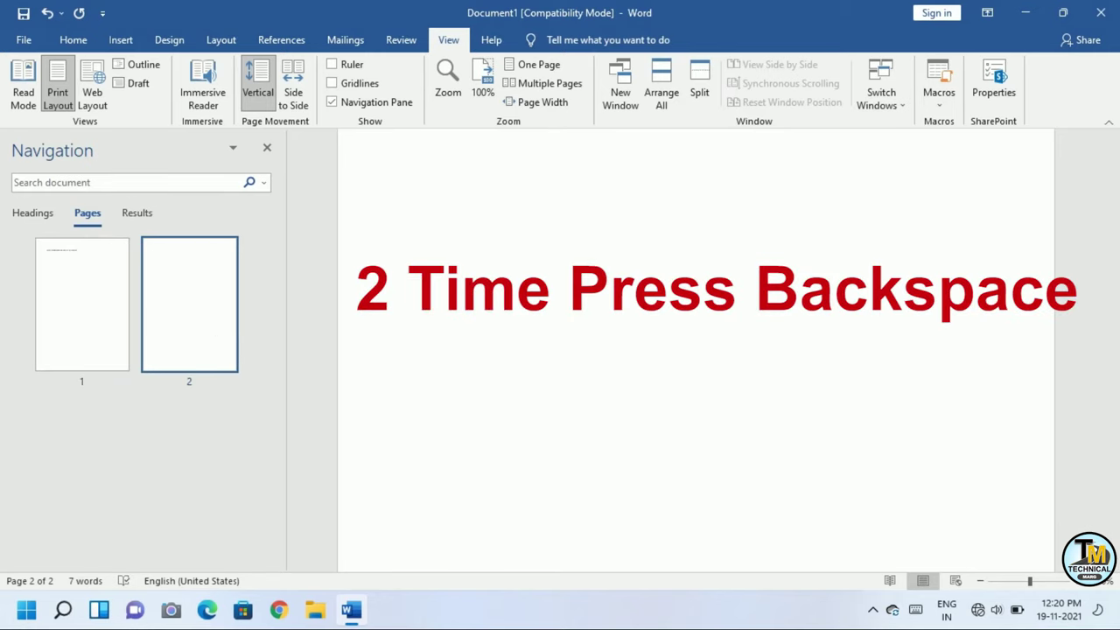
{"action": "key", "text": "Delete"}
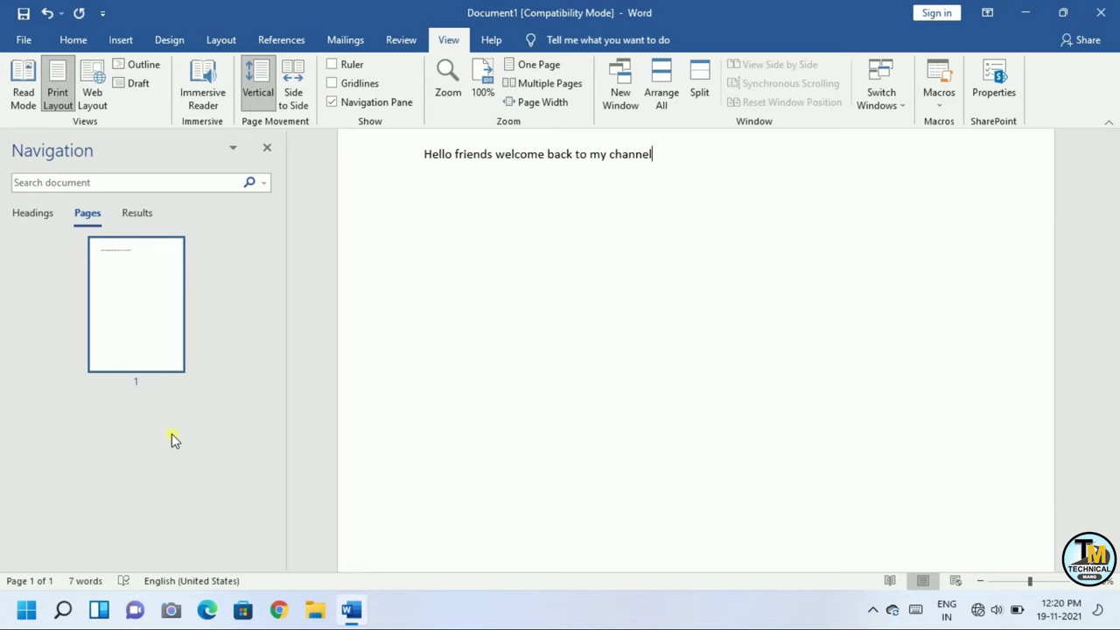
- Close the Navigation Pane and check the single-page greeting document
{"action": "left_click", "coordinate": [265, 150]}
{"action": "scroll", "coordinate": [743, 346], "scroll_direction": "up", "scroll_amount": 1}
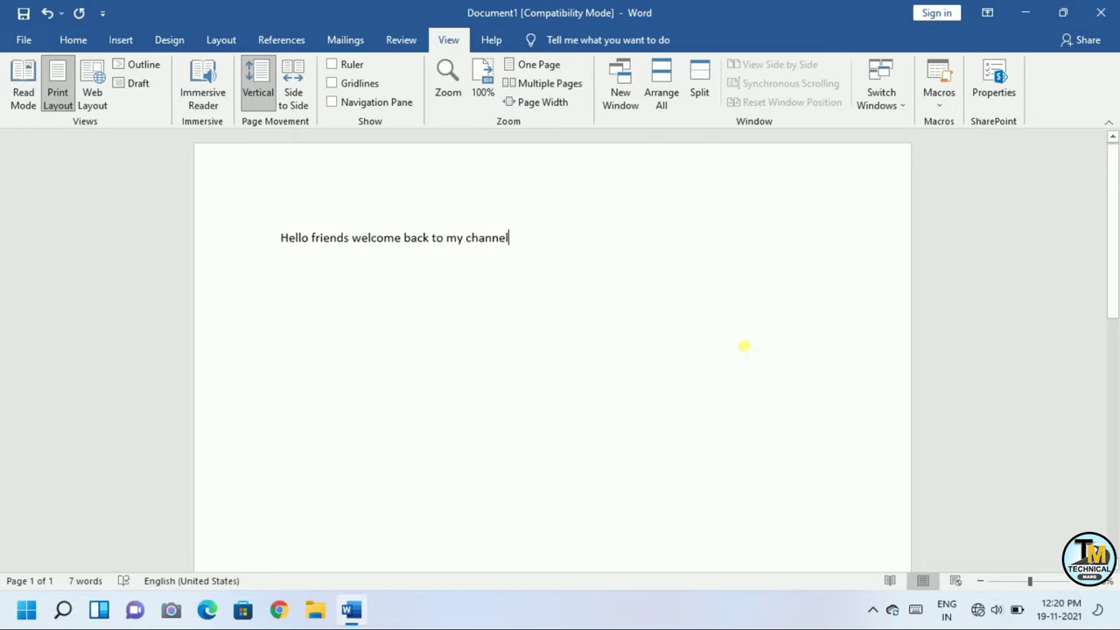
{"action": "scroll", "coordinate": [743, 346], "scroll_direction": "down", "scroll_amount": 5}
{"action": "scroll", "coordinate": [742, 346], "scroll_direction": "up", "scroll_amount": 2}
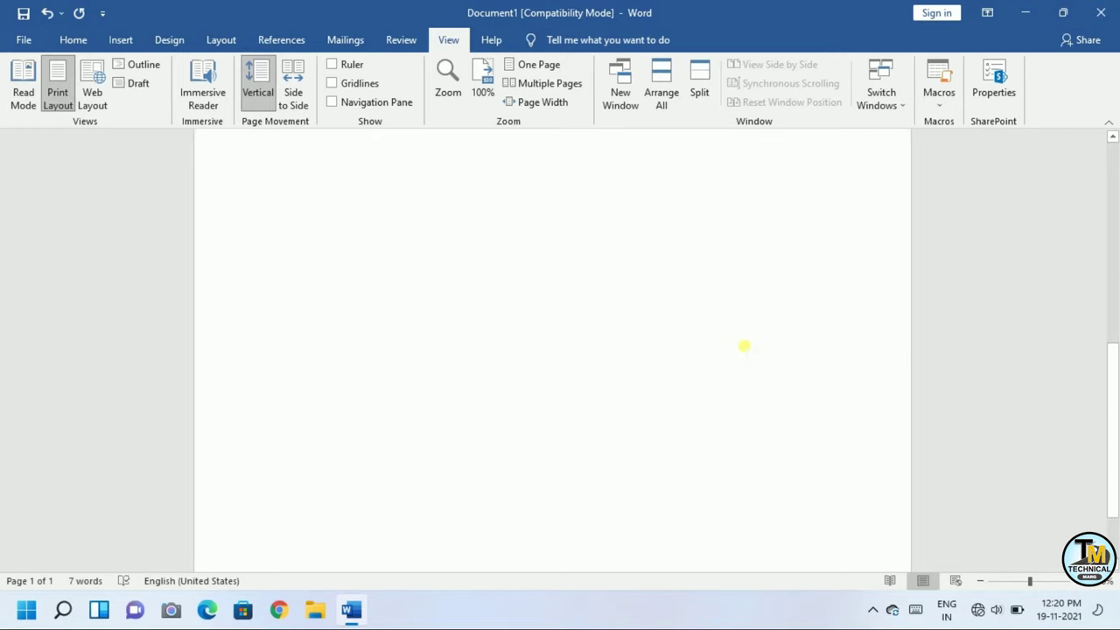
{"action": "scroll", "coordinate": [742, 345], "scroll_direction": "up", "scroll_amount": 3}
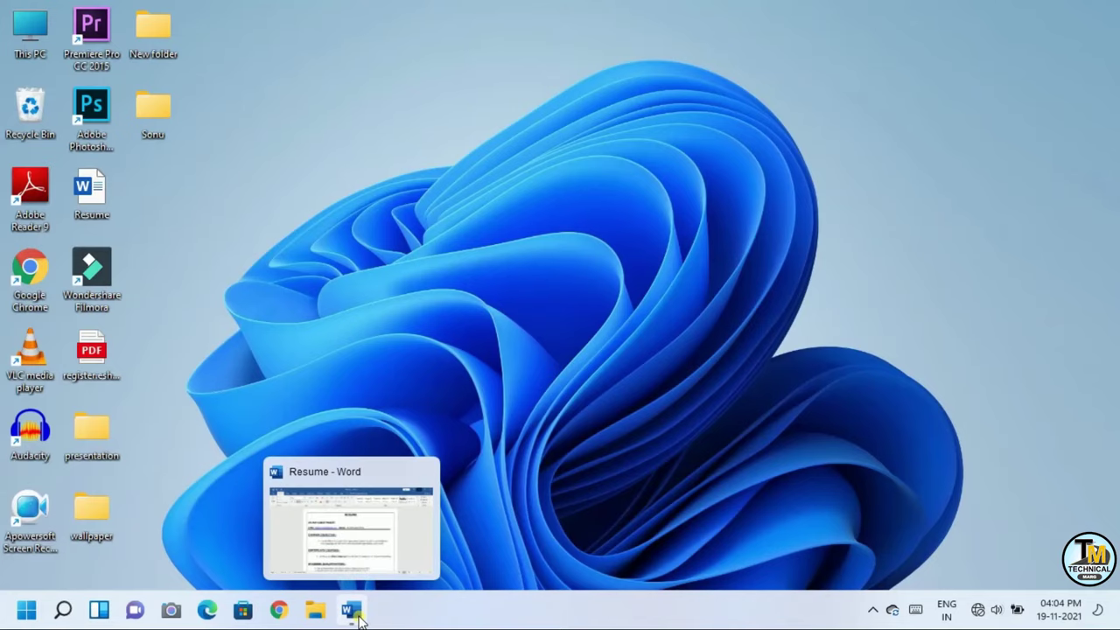
- Restore the Resume window and scroll down to the empty pages after the Declaration
{"action": "left_click", "coordinate": [355, 613]}
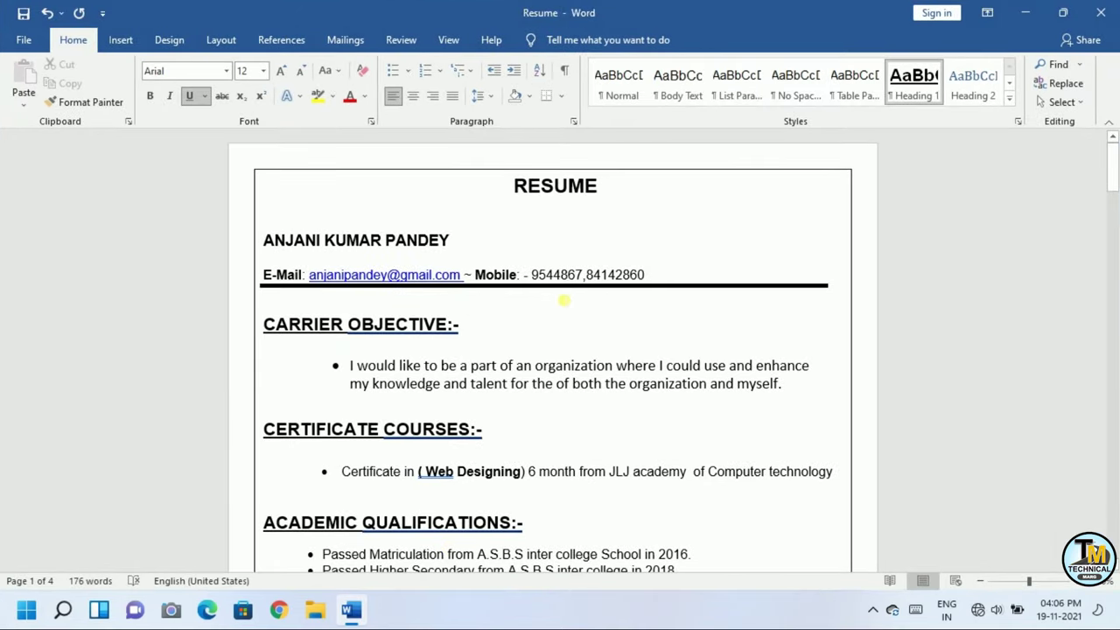
{"action": "scroll", "coordinate": [560, 330], "scroll_direction": "down", "scroll_amount": 3}
{"action": "scroll", "coordinate": [558, 332], "scroll_direction": "down", "scroll_amount": 3}
{"action": "scroll", "coordinate": [558, 333], "scroll_direction": "down", "scroll_amount": 3}
{"action": "scroll", "coordinate": [550, 340], "scroll_direction": "down", "scroll_amount": 3}
{"action": "scroll", "coordinate": [554, 344], "scroll_direction": "down", "scroll_amount": 3}
{"action": "scroll", "coordinate": [554, 345], "scroll_direction": "down", "scroll_amount": 3}
{"action": "scroll", "coordinate": [547, 342], "scroll_direction": "down", "scroll_amount": 2}
{"action": "scroll", "coordinate": [545, 345], "scroll_direction": "down", "scroll_amount": 2}
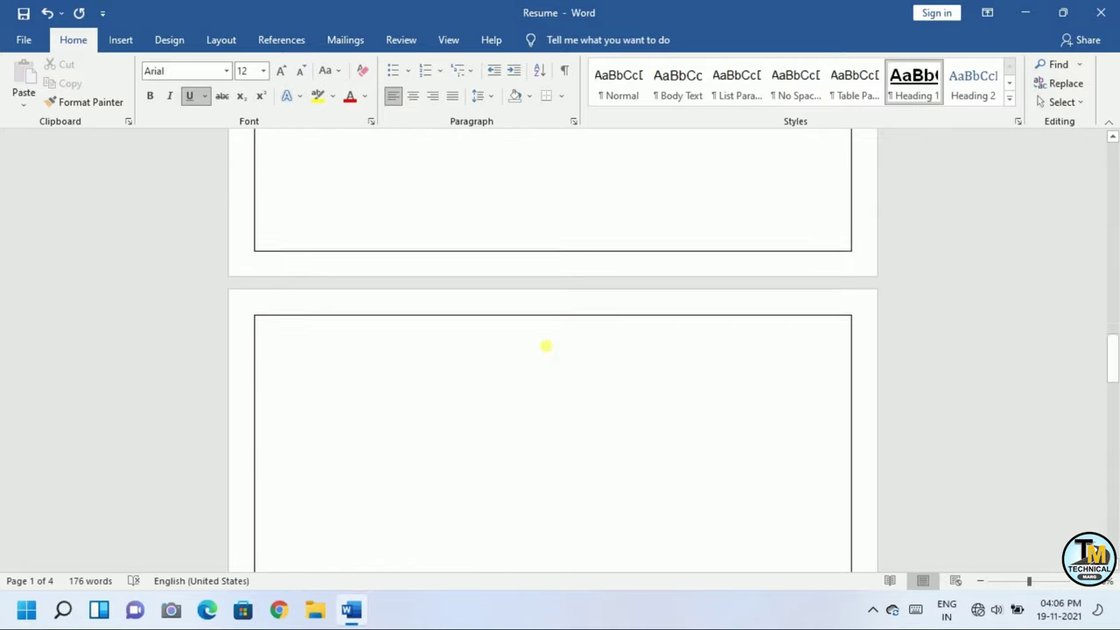
{"action": "scroll", "coordinate": [545, 345], "scroll_direction": "down", "scroll_amount": 1}
{"action": "scroll", "coordinate": [484, 316], "scroll_direction": "down", "scroll_amount": 2}
{"action": "scroll", "coordinate": [484, 316], "scroll_direction": "down", "scroll_amount": 3}
{"action": "scroll", "coordinate": [484, 315], "scroll_direction": "down", "scroll_amount": 5}
{"action": "scroll", "coordinate": [483, 316], "scroll_direction": "down", "scroll_amount": 1}
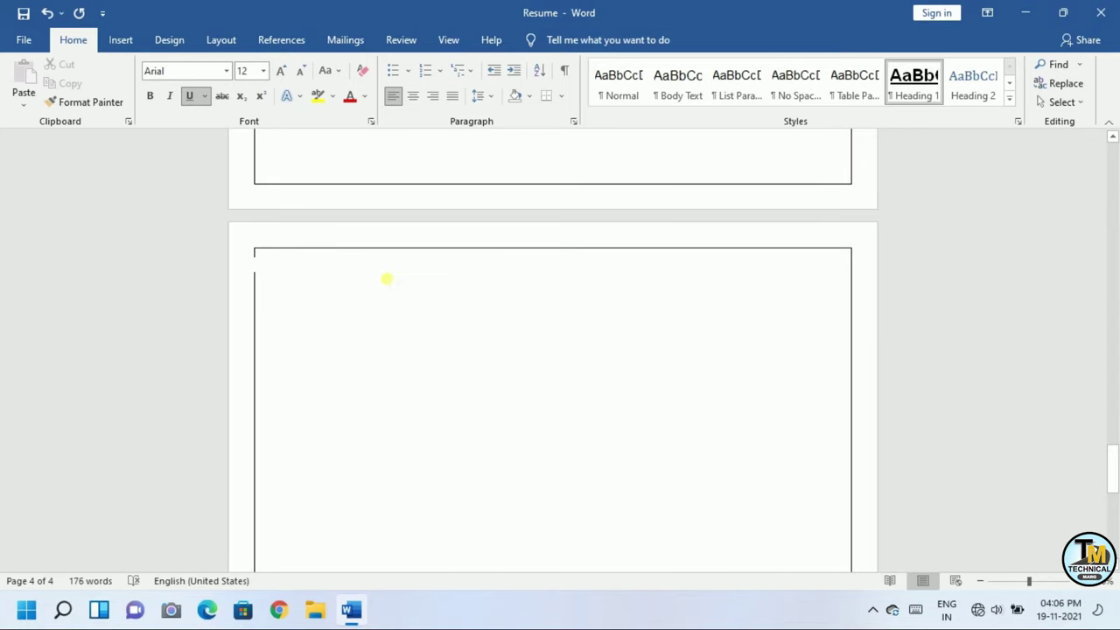
- Remove the resume's empty fourth page with Ctrl+Backspace
{"action": "key", "text": "ctrl+v"}
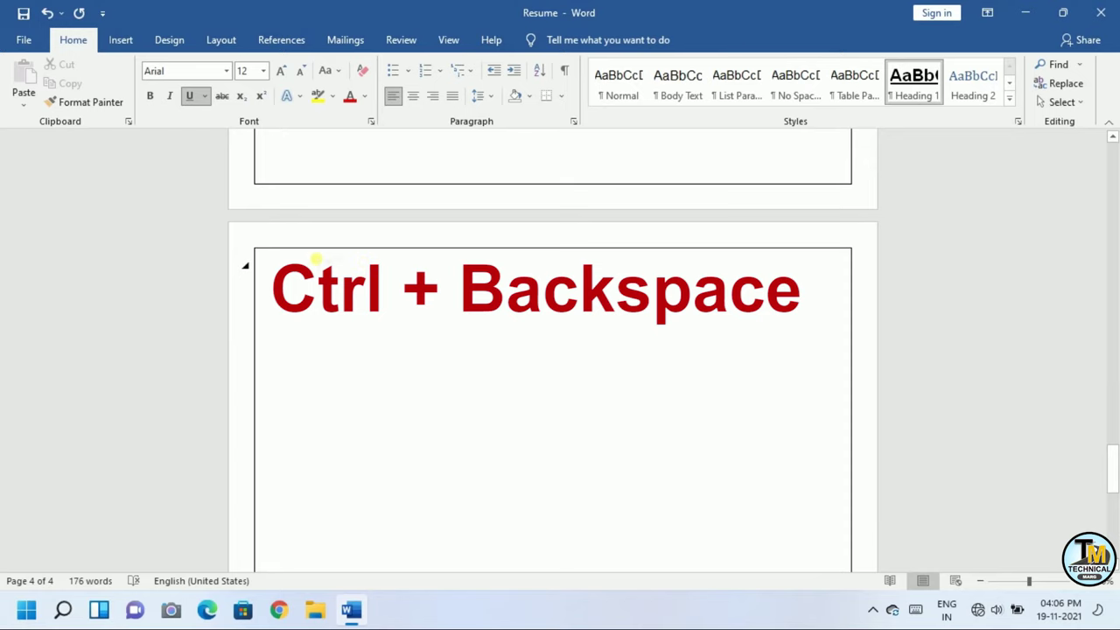
{"action": "key", "text": "ctrl+BackSpace"}
{"action": "key", "text": "ctrl+BackSpace"}
{"action": "key", "text": "ctrl+BackSpace"}
{"action": "key", "text": "ctrl+BackSpace"}
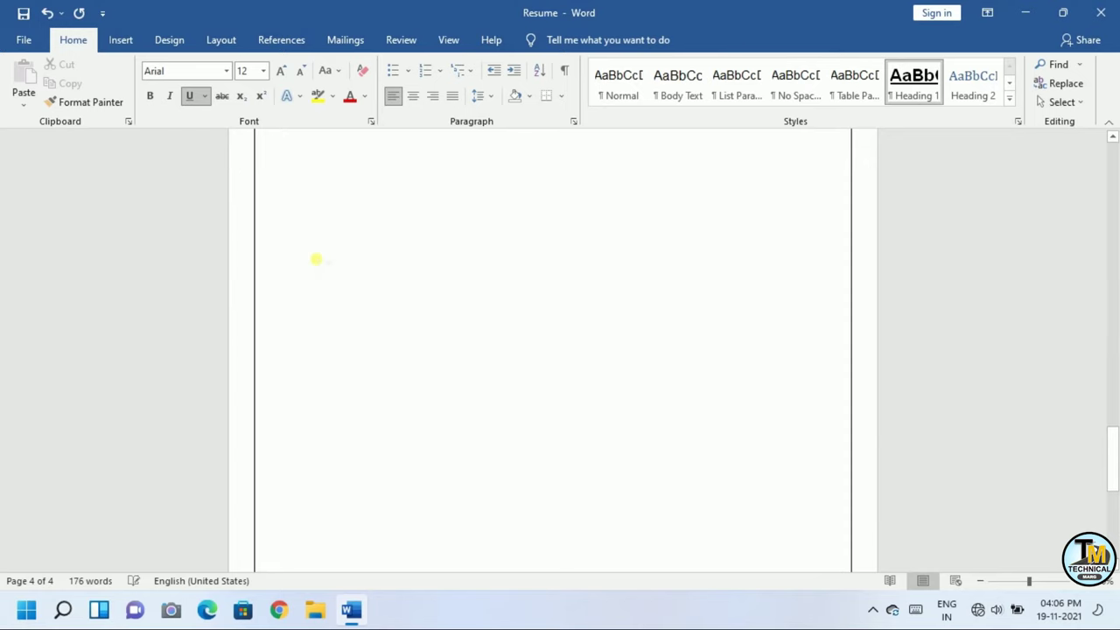
{"action": "scroll", "coordinate": [454, 318], "scroll_direction": "down", "scroll_amount": 3}
{"action": "scroll", "coordinate": [425, 377], "scroll_direction": "down", "scroll_amount": 2}
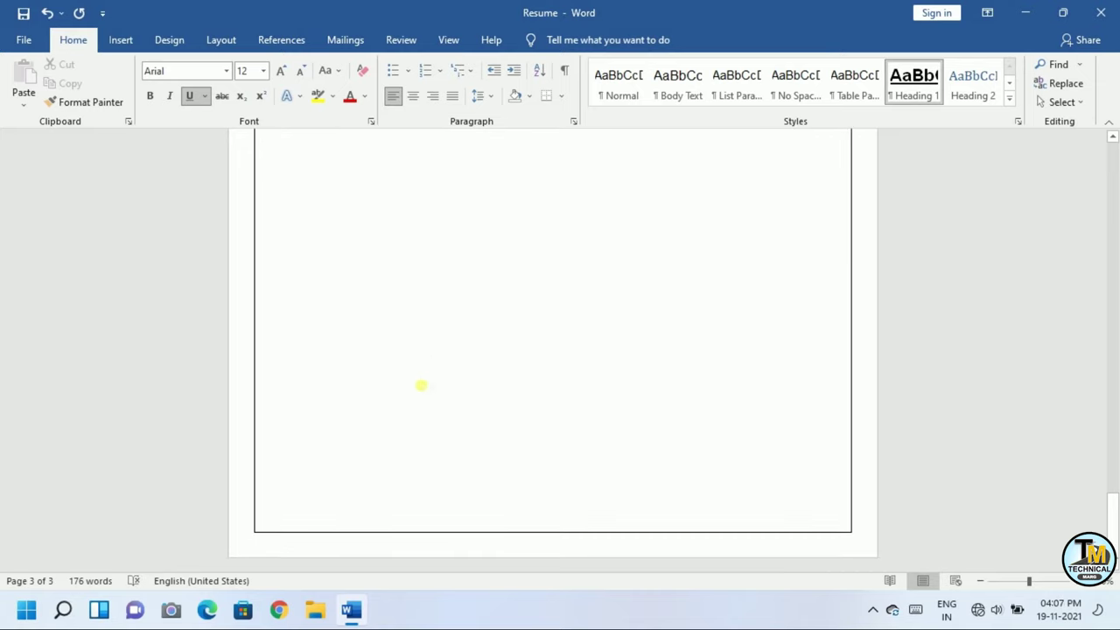
- Scroll through the resume to confirm it now has three pages
{"action": "scroll", "coordinate": [421, 385], "scroll_direction": "up", "scroll_amount": 2}
{"action": "scroll", "coordinate": [421, 385], "scroll_direction": "up", "scroll_amount": 2}
{"action": "scroll", "coordinate": [421, 385], "scroll_direction": "up", "scroll_amount": 3}
{"action": "scroll", "coordinate": [421, 385], "scroll_direction": "up", "scroll_amount": 3}
{"action": "scroll", "coordinate": [420, 385], "scroll_direction": "up", "scroll_amount": 3}
{"action": "scroll", "coordinate": [420, 385], "scroll_direction": "up", "scroll_amount": 3}
{"action": "scroll", "coordinate": [421, 385], "scroll_direction": "up", "scroll_amount": 3}
{"action": "scroll", "coordinate": [427, 388], "scroll_direction": "up", "scroll_amount": 3}
{"action": "scroll", "coordinate": [427, 388], "scroll_direction": "up", "scroll_amount": 3}
{"action": "scroll", "coordinate": [427, 388], "scroll_direction": "up", "scroll_amount": 1}
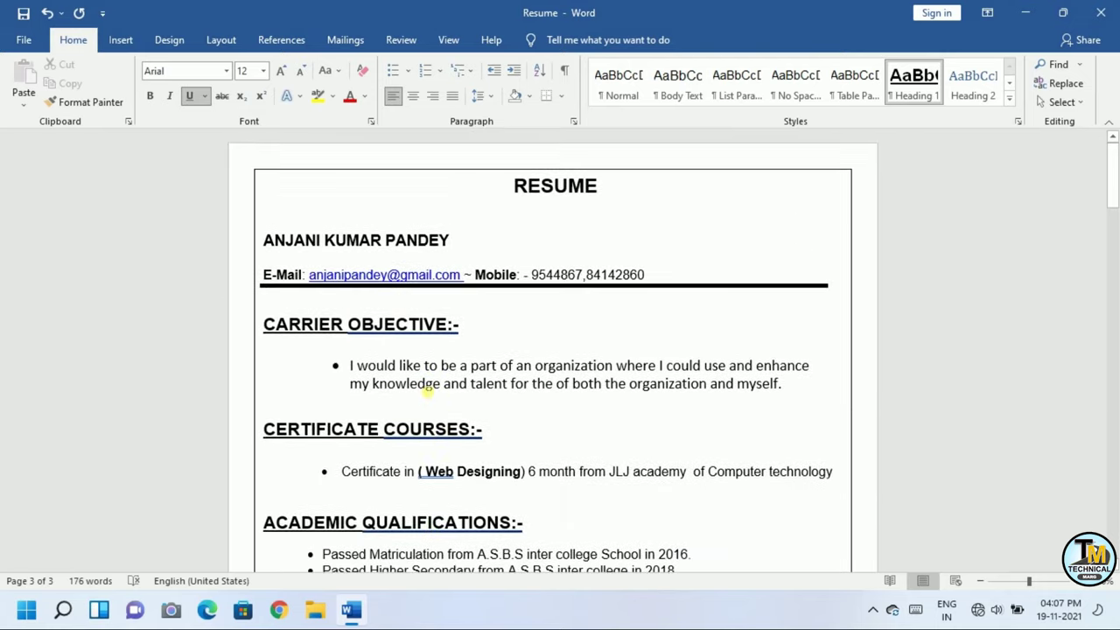
{"action": "scroll", "coordinate": [427, 388], "scroll_direction": "down", "scroll_amount": 3}
{"action": "scroll", "coordinate": [426, 393], "scroll_direction": "down", "scroll_amount": 3}
{"action": "scroll", "coordinate": [420, 407], "scroll_direction": "down", "scroll_amount": 3}
{"action": "scroll", "coordinate": [413, 402], "scroll_direction": "down", "scroll_amount": 3}
{"action": "scroll", "coordinate": [402, 420], "scroll_direction": "down", "scroll_amount": 3}
{"action": "scroll", "coordinate": [400, 424], "scroll_direction": "down", "scroll_amount": 3}
{"action": "scroll", "coordinate": [400, 424], "scroll_direction": "down", "scroll_amount": 3}
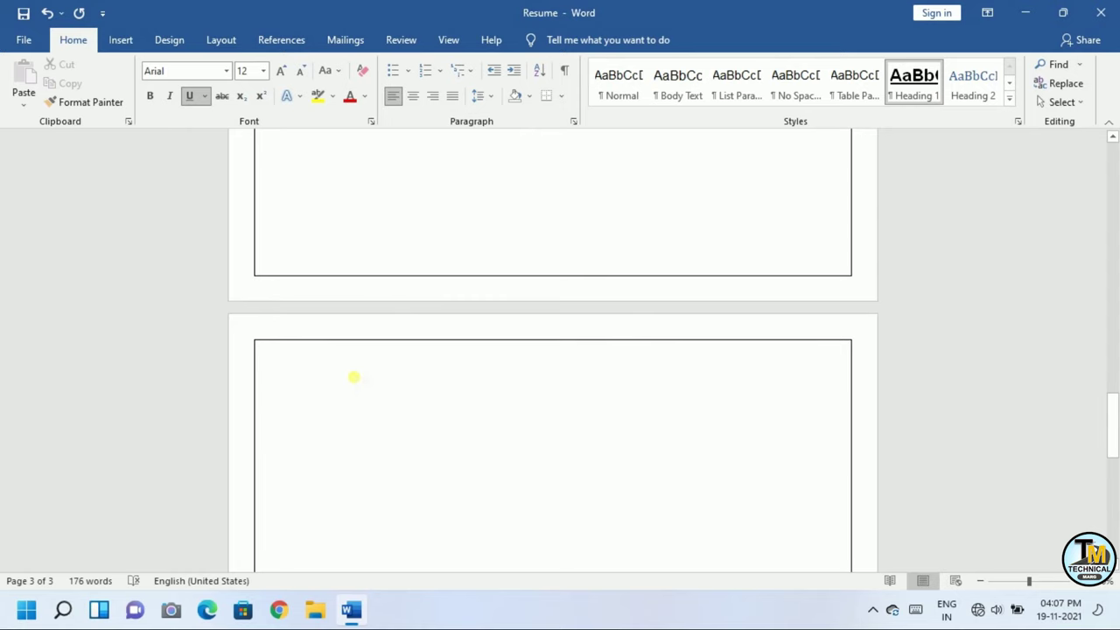
- Delete the blank page after the Declaration, then scroll back to the resume's start
{"action": "key", "text": "ctrl+BackSpace"}
{"action": "key", "text": "BackSpace"}
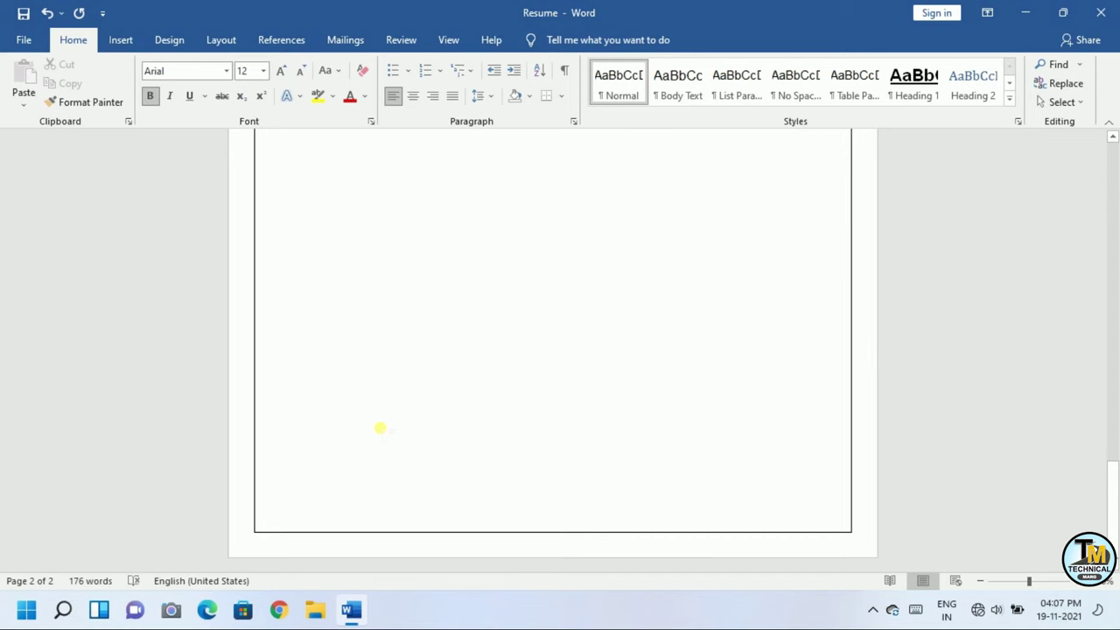
{"action": "scroll", "coordinate": [395, 429], "scroll_direction": "up", "scroll_amount": 1}
{"action": "scroll", "coordinate": [399, 432], "scroll_direction": "up", "scroll_amount": 5}
{"action": "scroll", "coordinate": [402, 436], "scroll_direction": "up", "scroll_amount": 5}
{"action": "scroll", "coordinate": [542, 408], "scroll_direction": "up", "scroll_amount": 3}
{"action": "scroll", "coordinate": [565, 405], "scroll_direction": "up", "scroll_amount": 2}
{"action": "scroll", "coordinate": [565, 405], "scroll_direction": "up", "scroll_amount": 3}
{"action": "scroll", "coordinate": [565, 405], "scroll_direction": "up", "scroll_amount": 2}
{"action": "scroll", "coordinate": [565, 405], "scroll_direction": "up", "scroll_amount": 1}
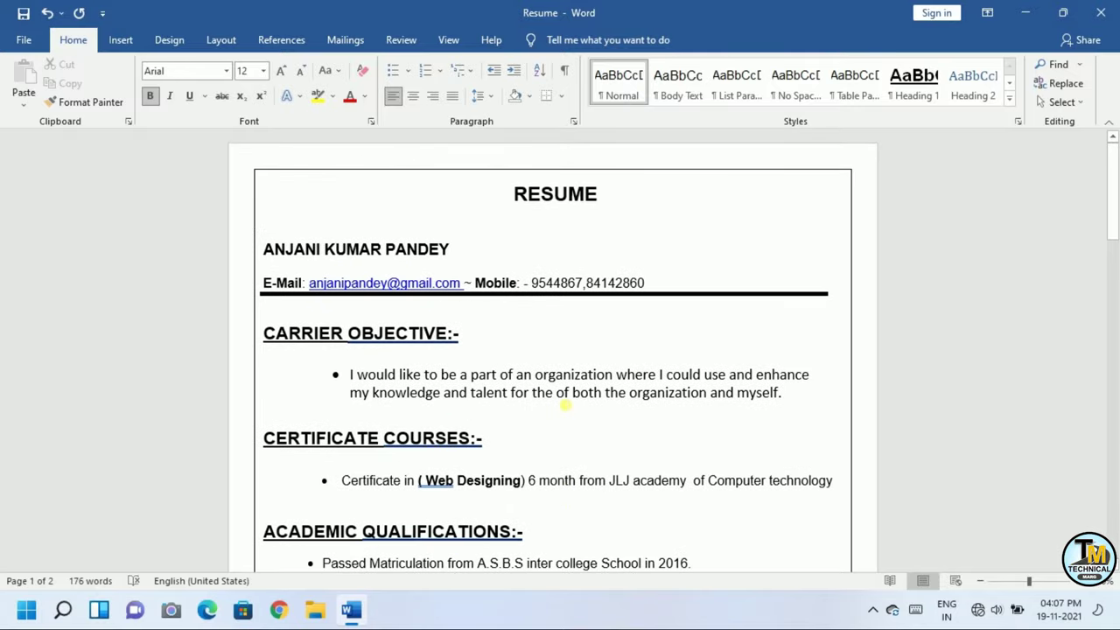